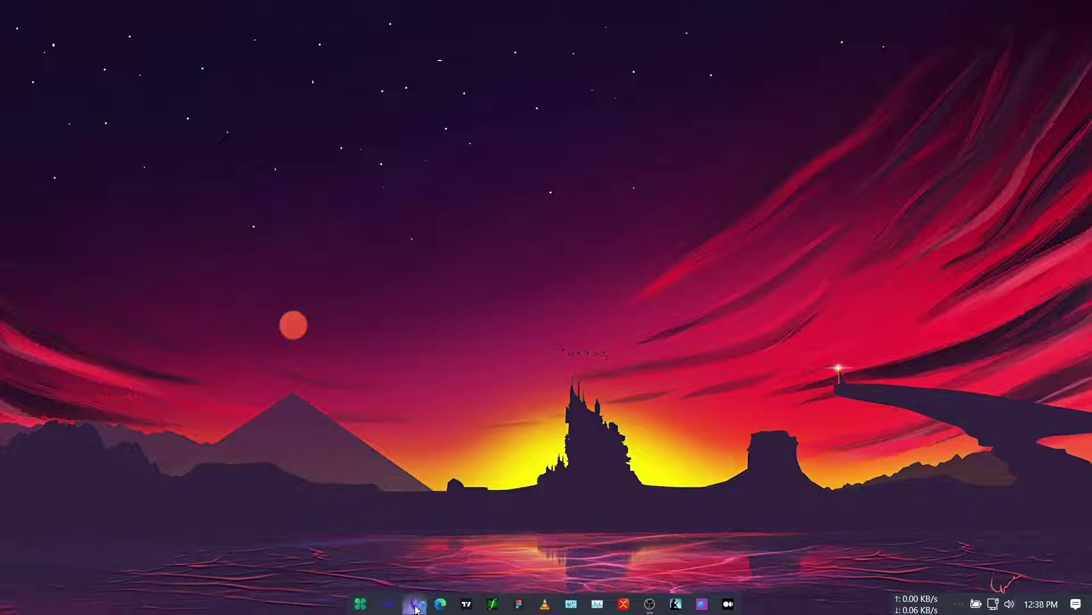
- Bring up the Task Manager & Template Vault window, collapse the tasksCalendar folder, and hide the file explorer
{"action": "left_click", "coordinate": [416, 605]}
{"action": "left_click", "coordinate": [19, 39]}
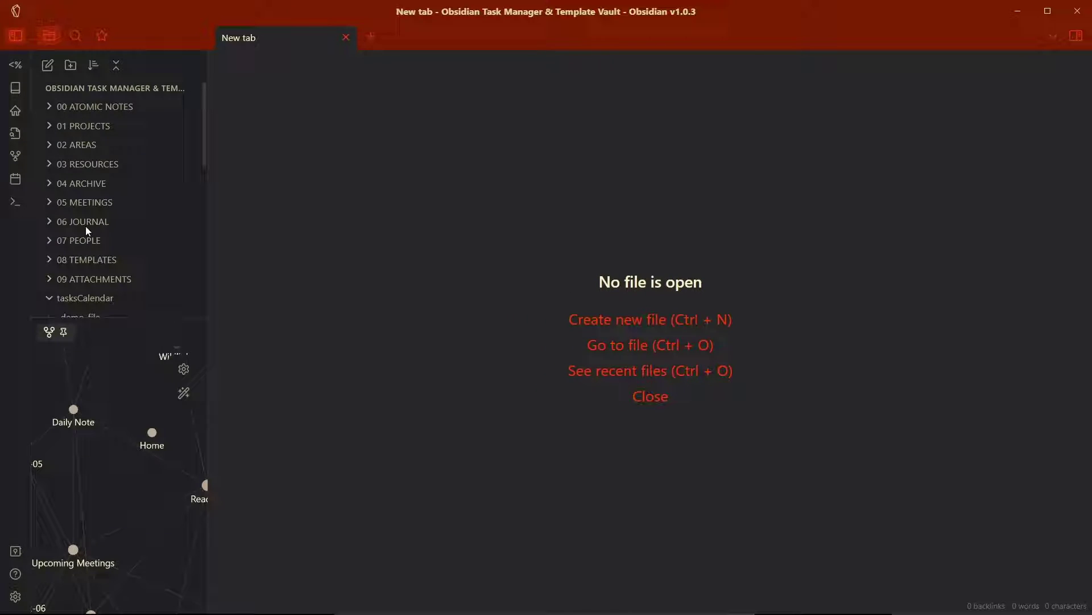
{"action": "left_click", "coordinate": [91, 298]}
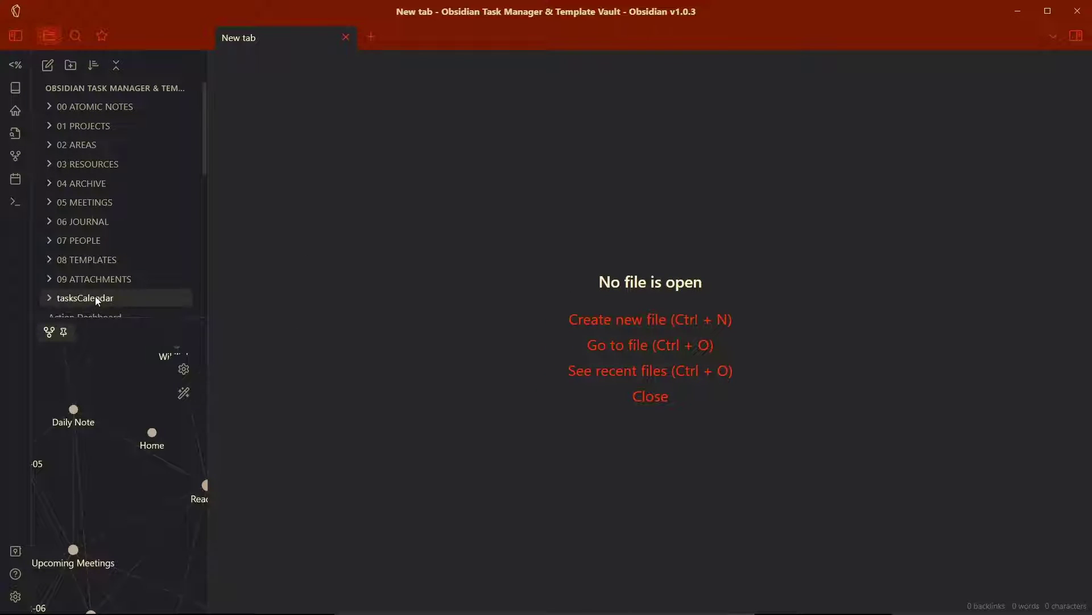
{"action": "scroll", "coordinate": [111, 309], "scroll_direction": "down", "scroll_amount": 2}
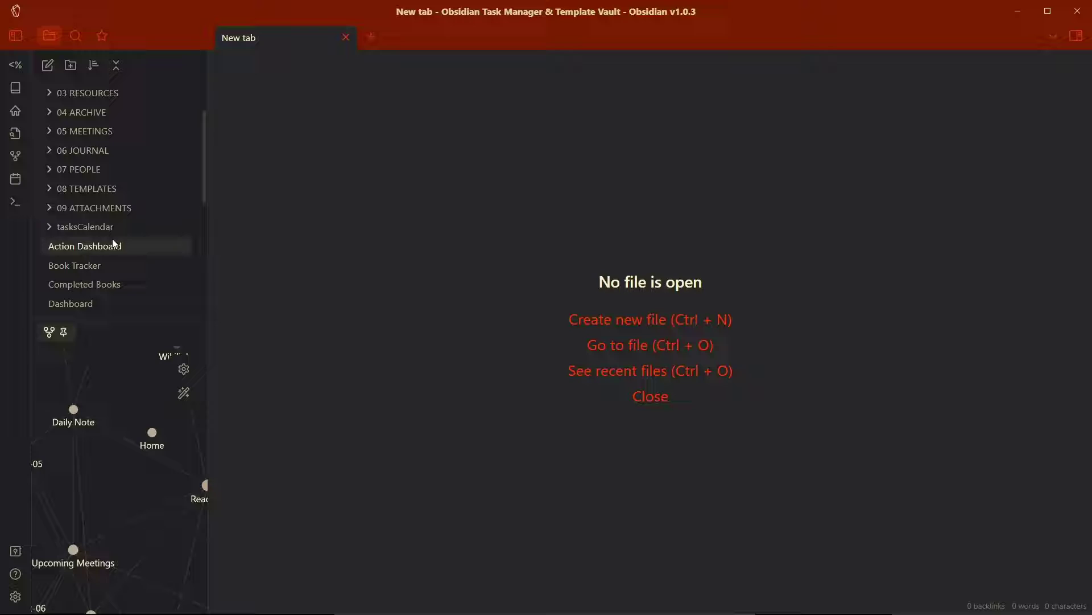
{"action": "left_click", "coordinate": [15, 36]}
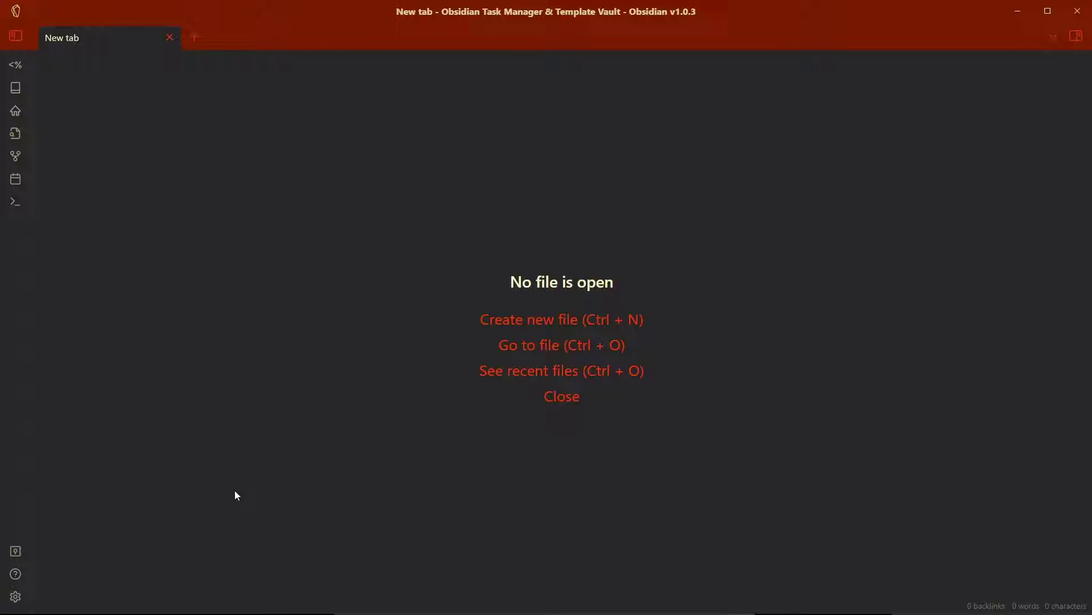
{"action": "left_click", "coordinate": [16, 596]}
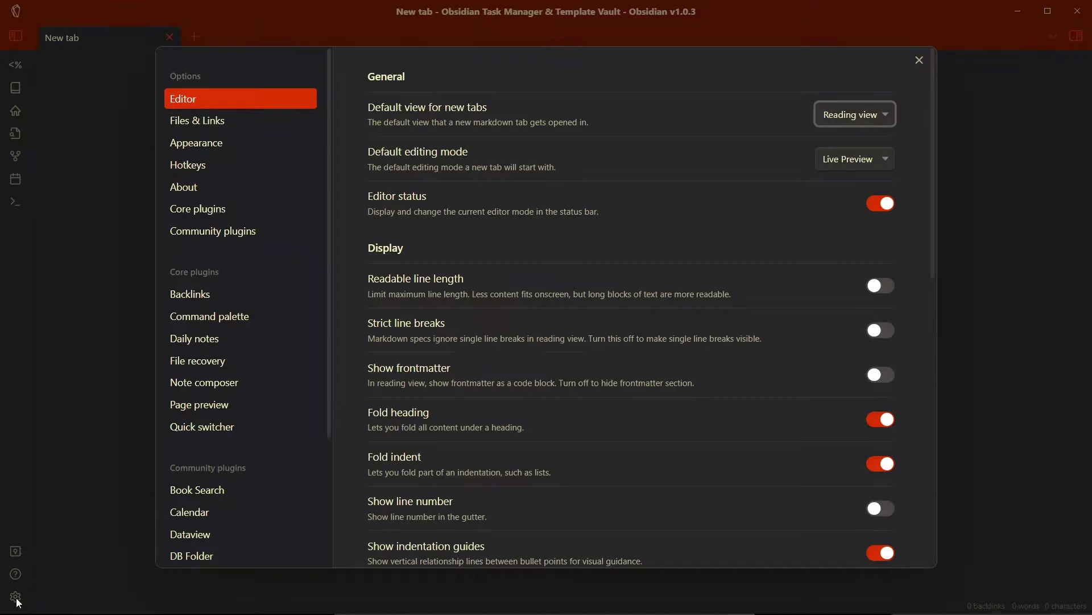
{"action": "left_click", "coordinate": [211, 230]}
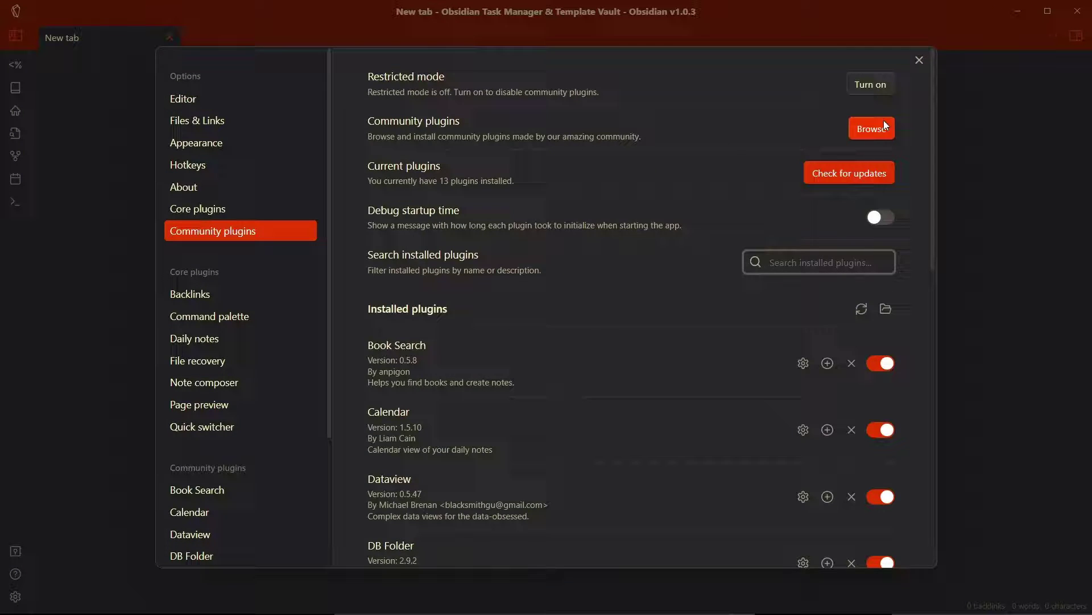
{"action": "left_click", "coordinate": [872, 128]}
{"action": "type", "text": "tasks"}
{"action": "left_click", "coordinate": [279, 191]}
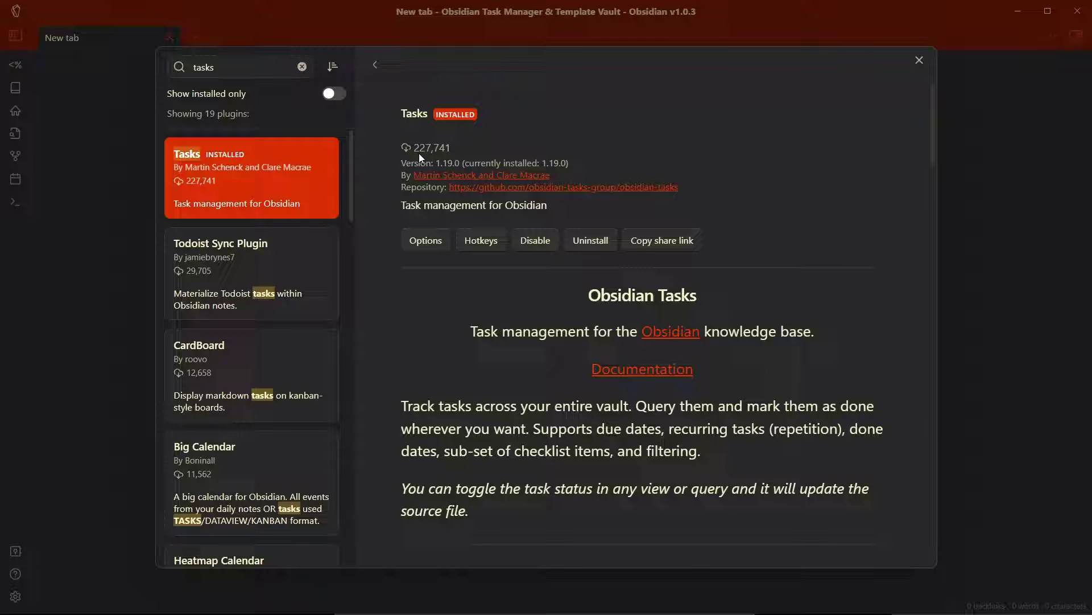
{"action": "left_click", "coordinate": [436, 239]}
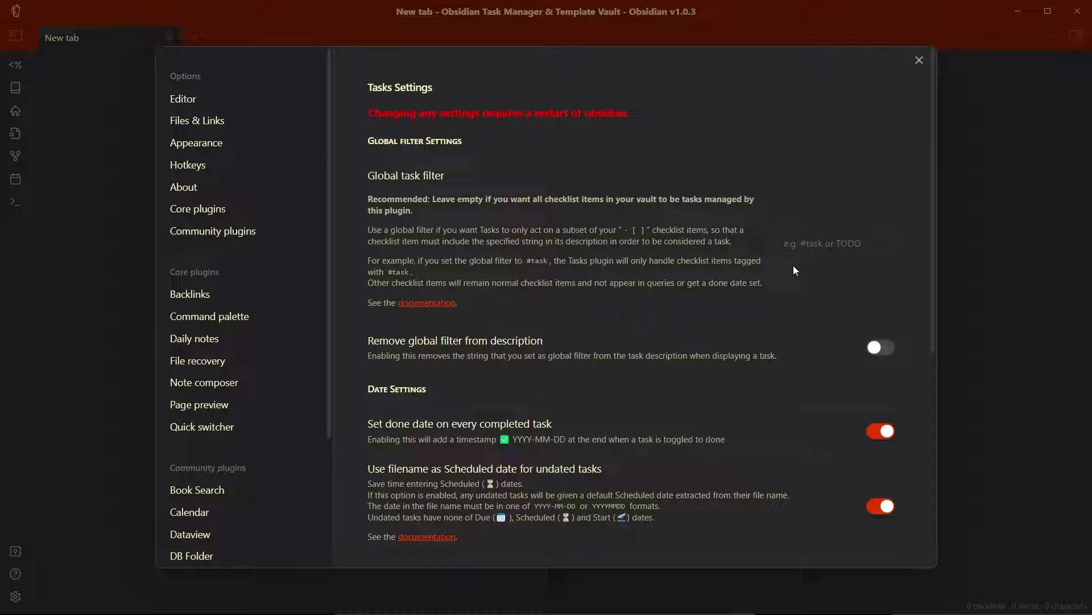
{"action": "left_click", "coordinate": [844, 241]}
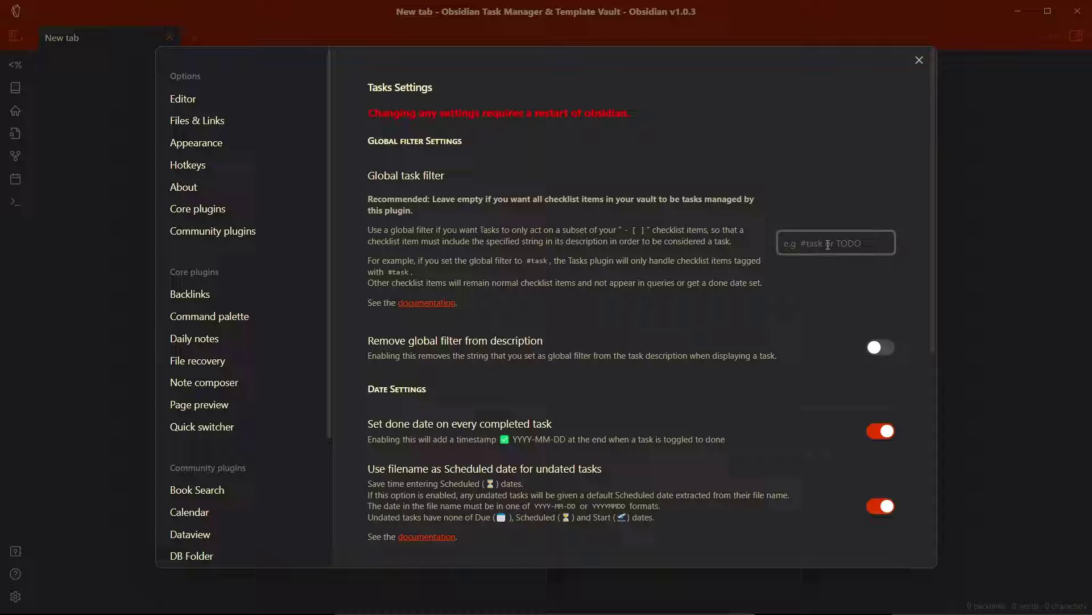
{"action": "type", "text": "#task"}
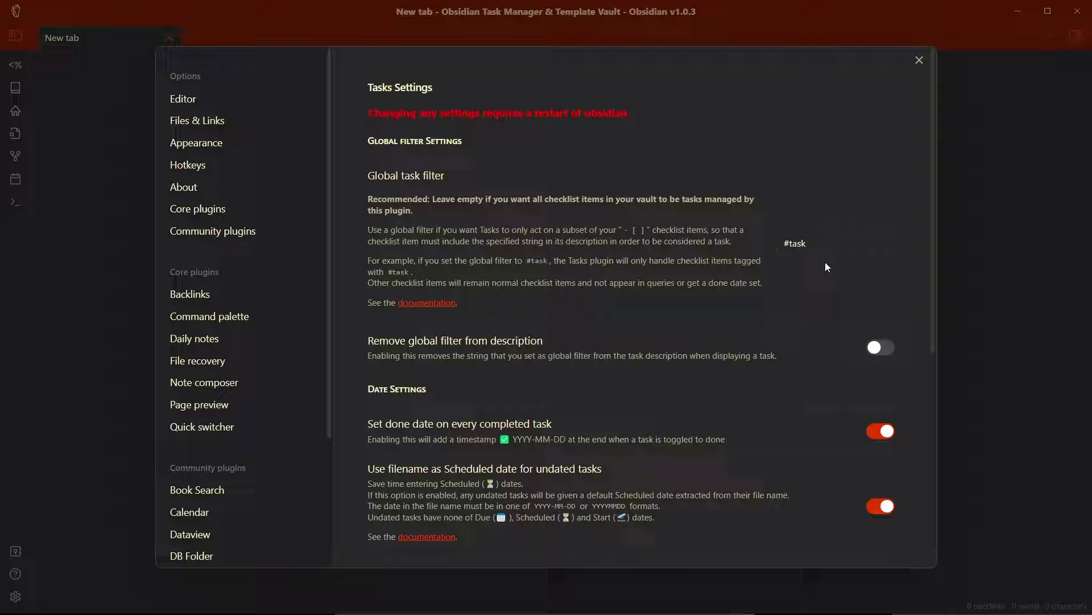
{"action": "left_click_drag", "start_coordinate": [826, 250], "coordinate": [772, 252]}
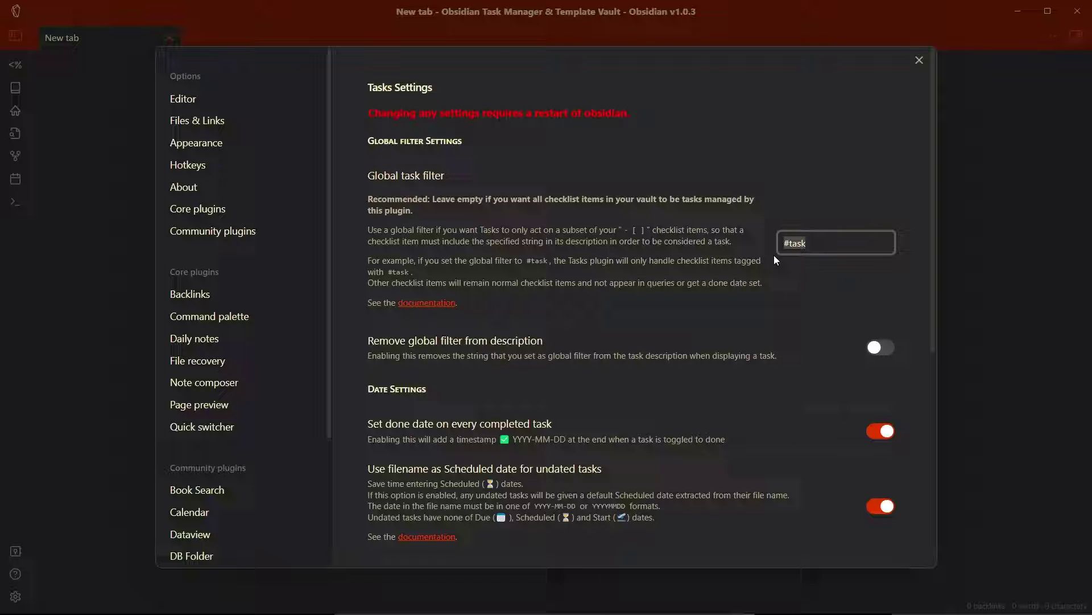
{"action": "key", "text": "BackSpace"}
{"action": "left_click", "coordinate": [893, 130]}
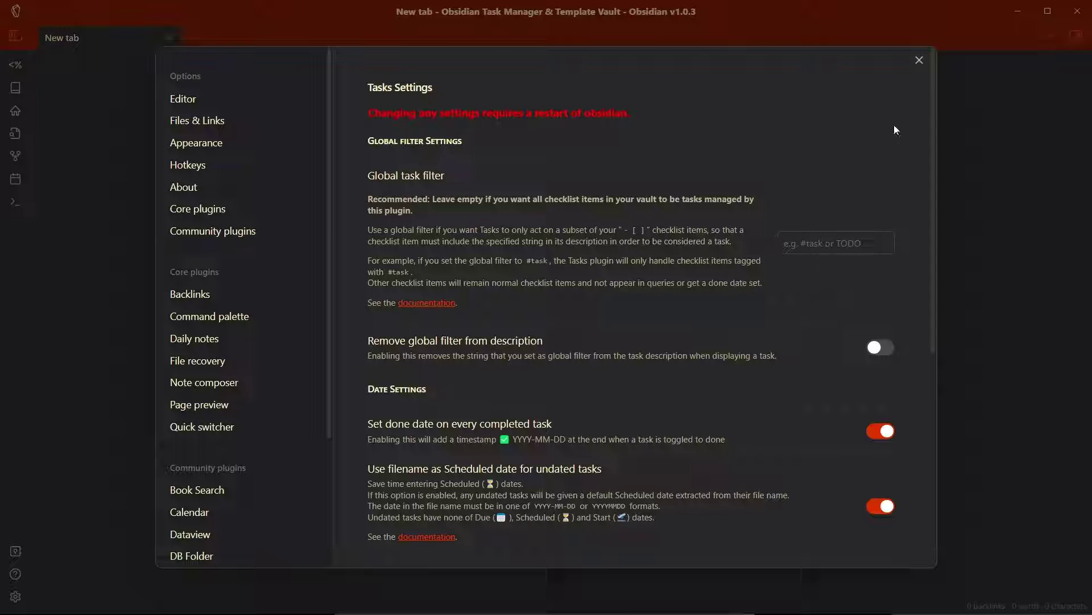
- Close the settings and create a new note titled Tasks
{"action": "left_click", "coordinate": [919, 61]}
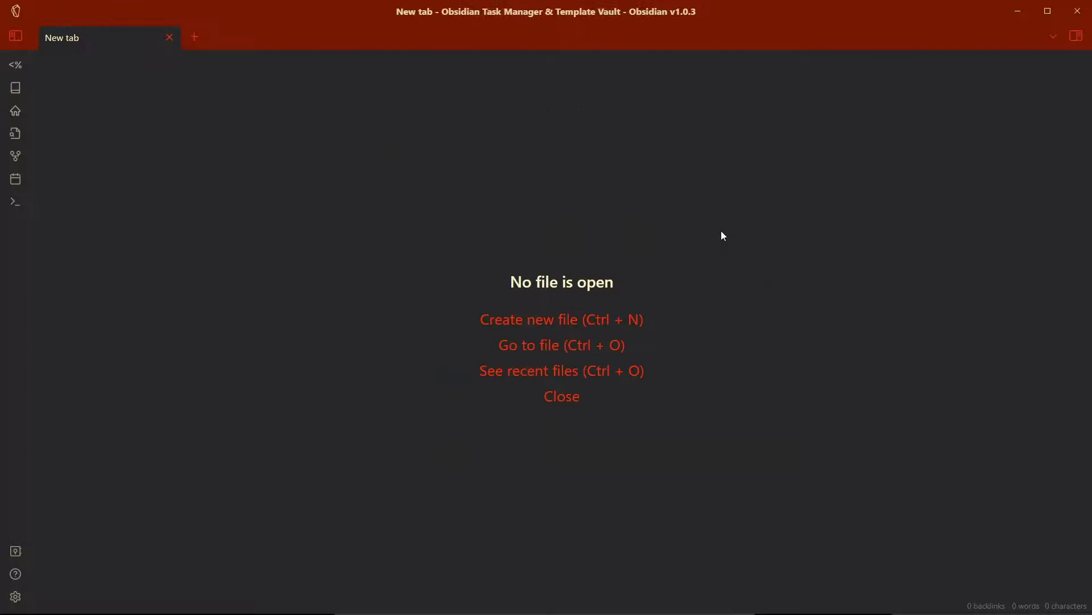
{"action": "key", "text": "ctrl+n"}
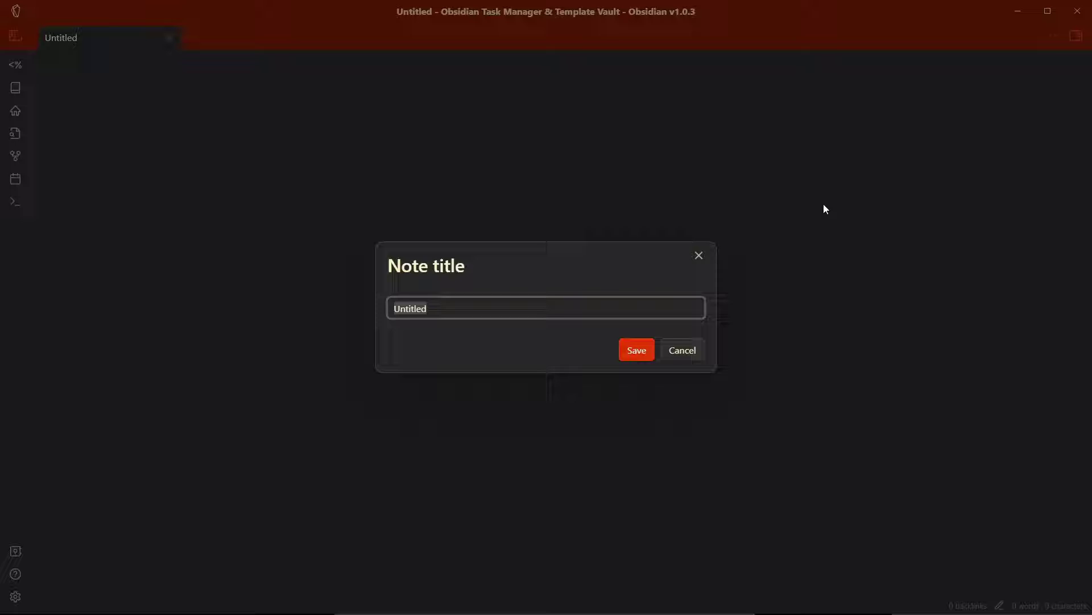
{"action": "type", "text": "Tasks"}
{"action": "key", "text": "Return"}
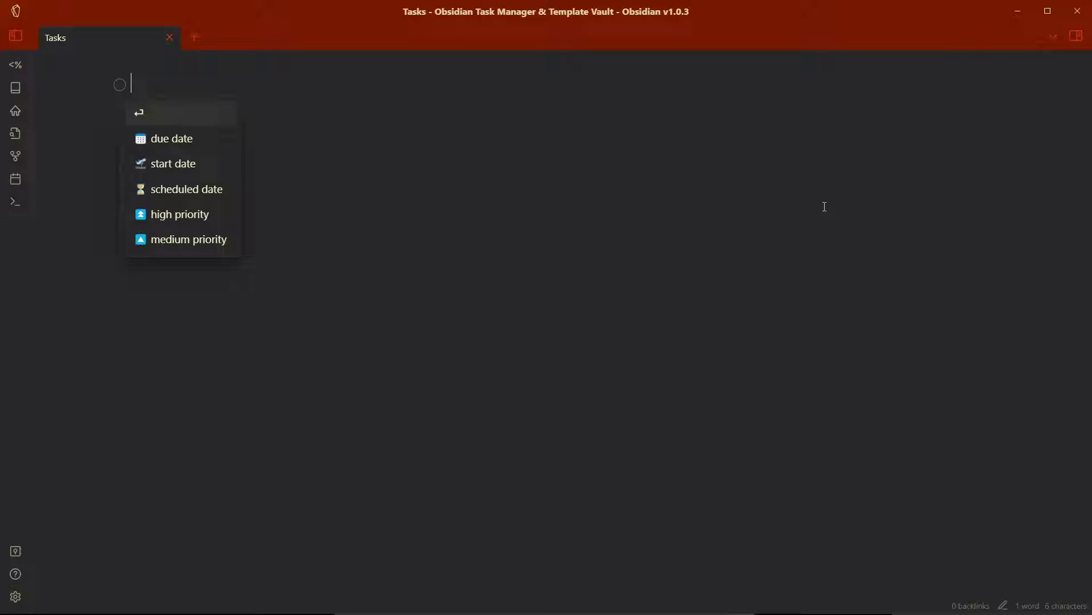
- Add the task 'Write 1 article' with a due date of today
{"action": "type", "text": "Write 1 a"}
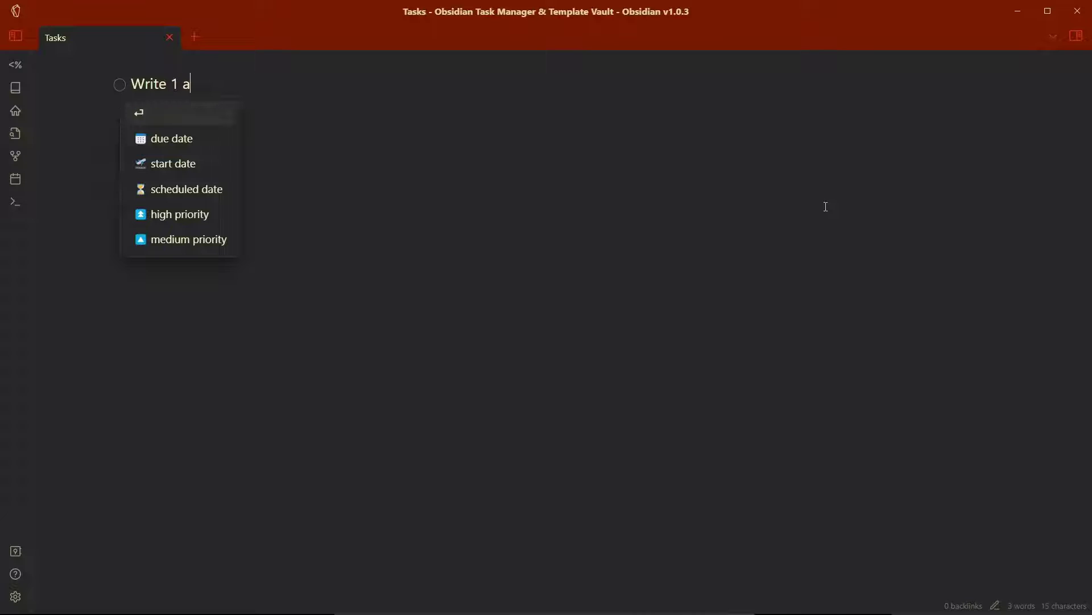
{"action": "type", "text": "rticle"}
{"action": "key", "text": "Down"}
{"action": "key", "text": "Return"}
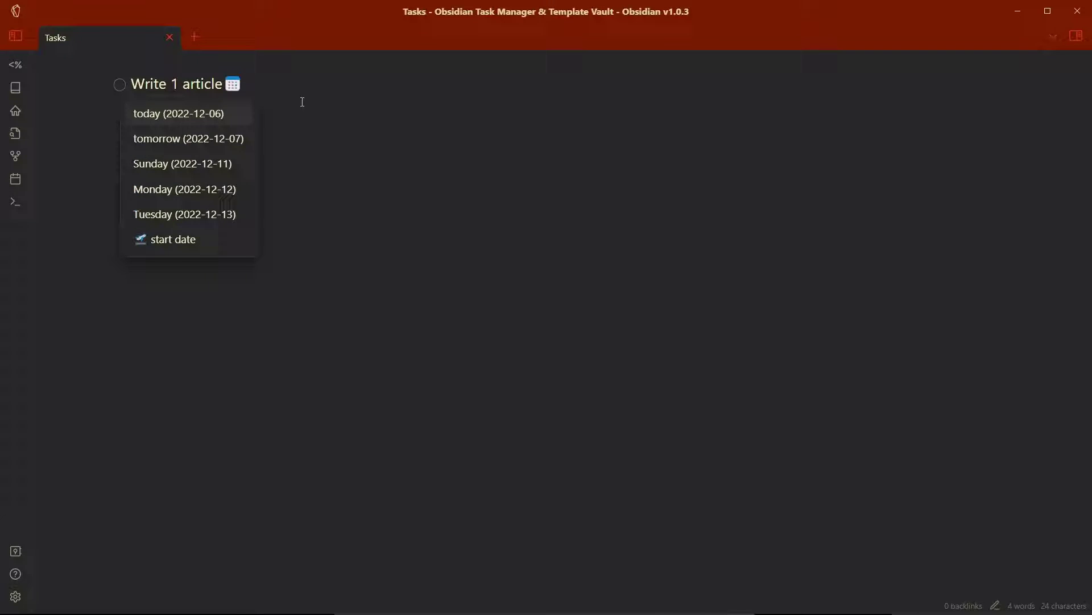
{"action": "key", "text": "Return"}
{"action": "key", "text": "Return"}
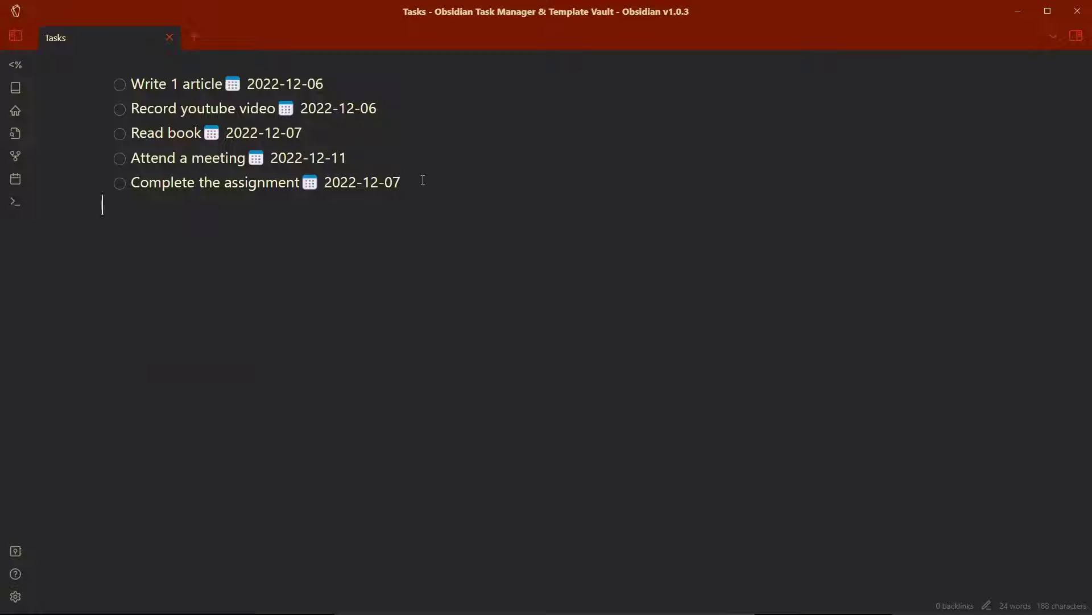
- Discard an unfinished extra task line and open a new empty tab beside the Tasks note
{"action": "left_click", "coordinate": [422, 180]}
{"action": "key", "text": "Return"}
{"action": "type", "text": "Task"}
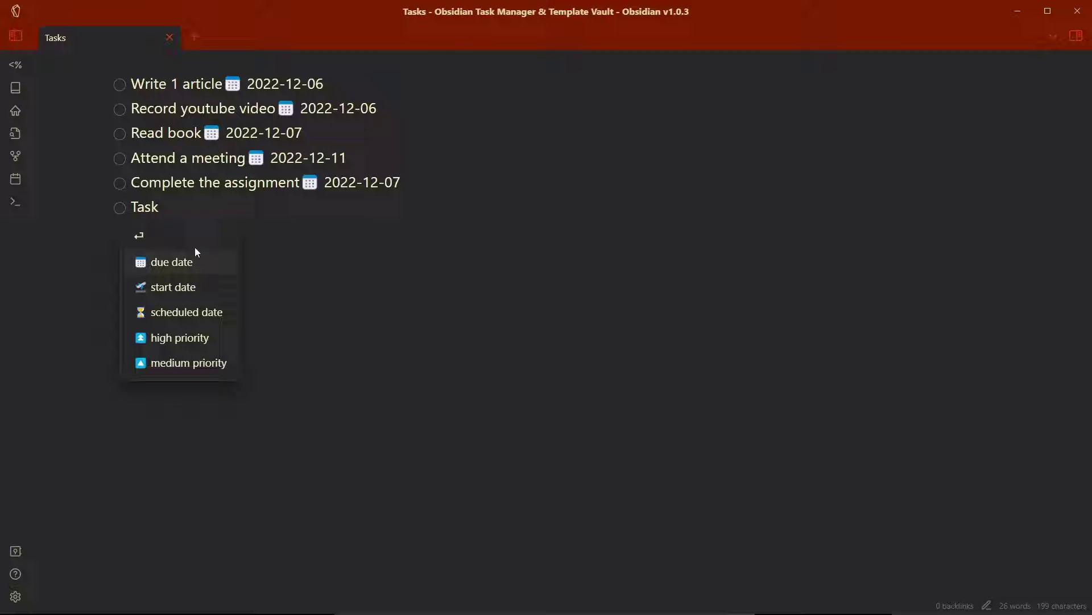
{"action": "key", "text": "ctrl+z"}
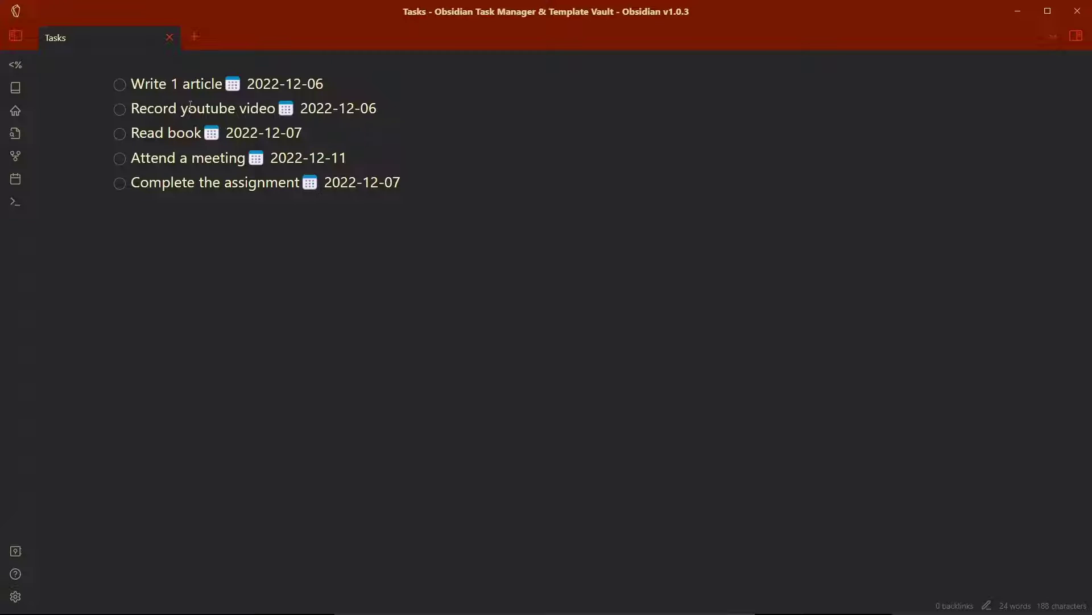
{"action": "left_click", "coordinate": [194, 36]}
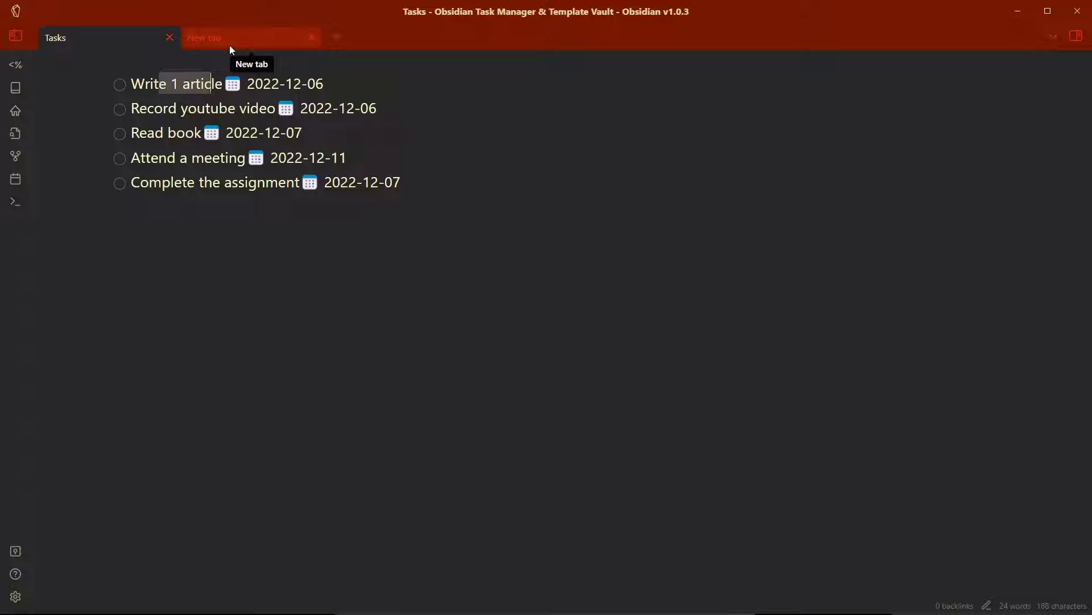
{"action": "left_click_drag", "start_coordinate": [162, 110], "coordinate": [235, 108]}
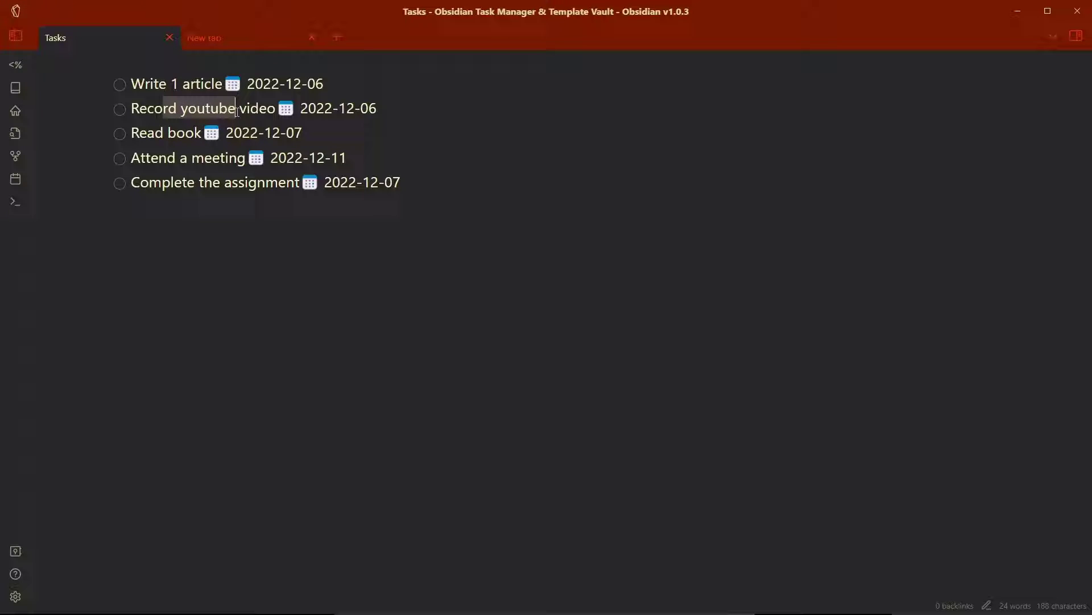
- Open the Action Dashboard note in the new tab via the quick switcher
{"action": "left_click", "coordinate": [232, 44]}
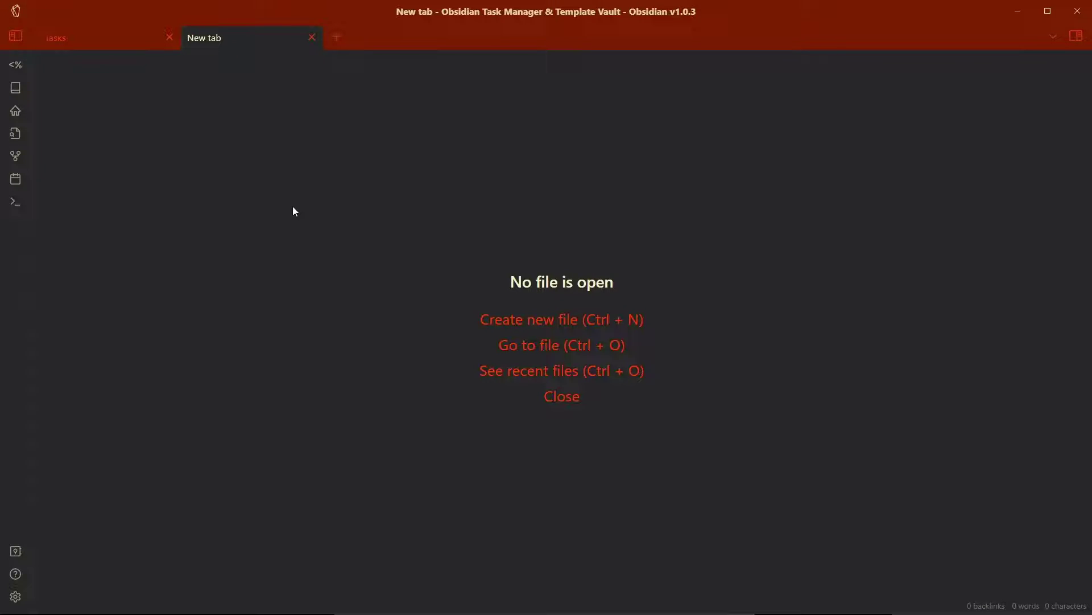
{"action": "key", "text": "ctrl+o"}
{"action": "type", "text": "action"}
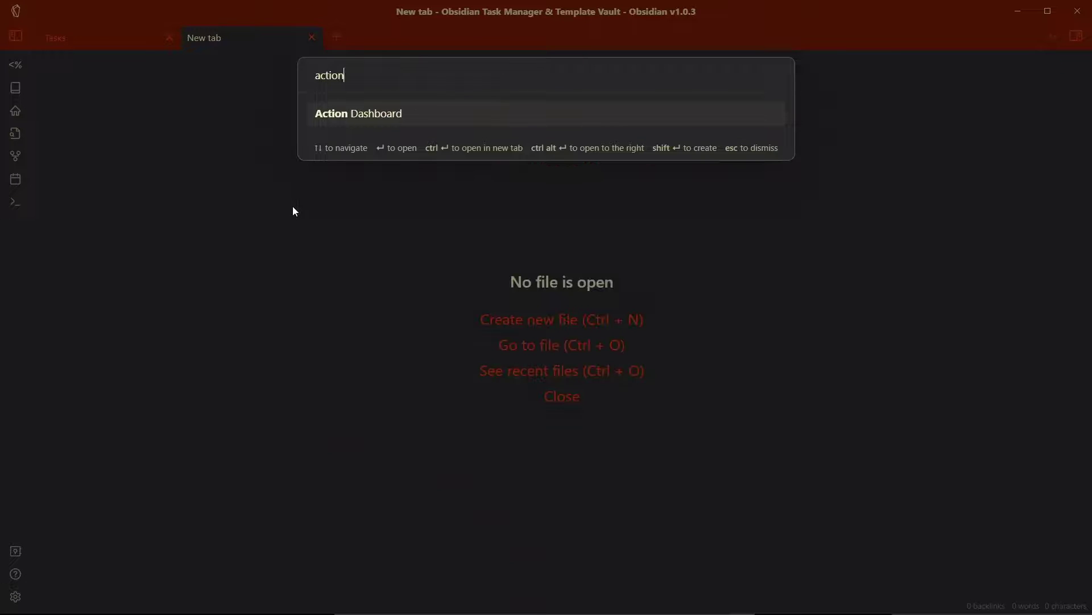
{"action": "key", "text": "Return"}
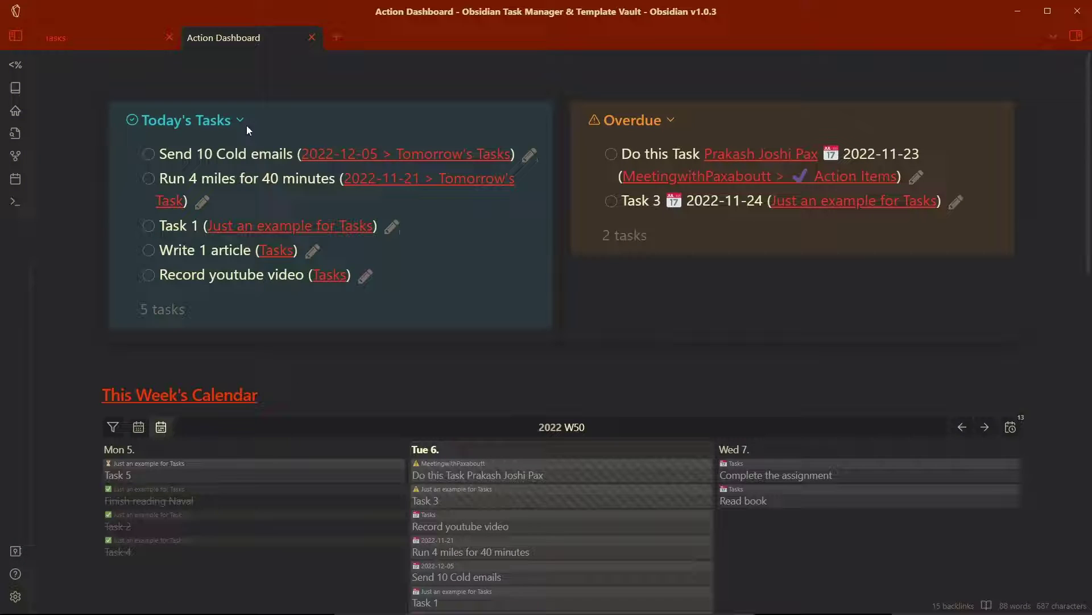
- Collapse the Overdue section and keep Today's Tasks expanded above the 2022 W50 calendar
{"action": "left_click", "coordinate": [239, 121]}
{"action": "left_click", "coordinate": [671, 120]}
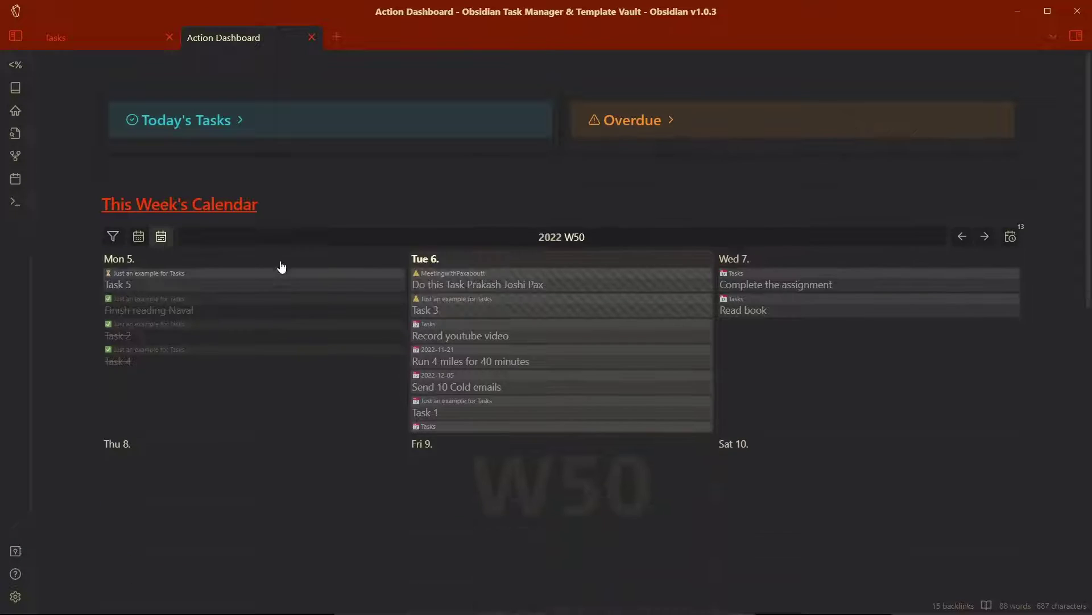
{"action": "scroll", "coordinate": [465, 265], "scroll_direction": "down", "scroll_amount": 1}
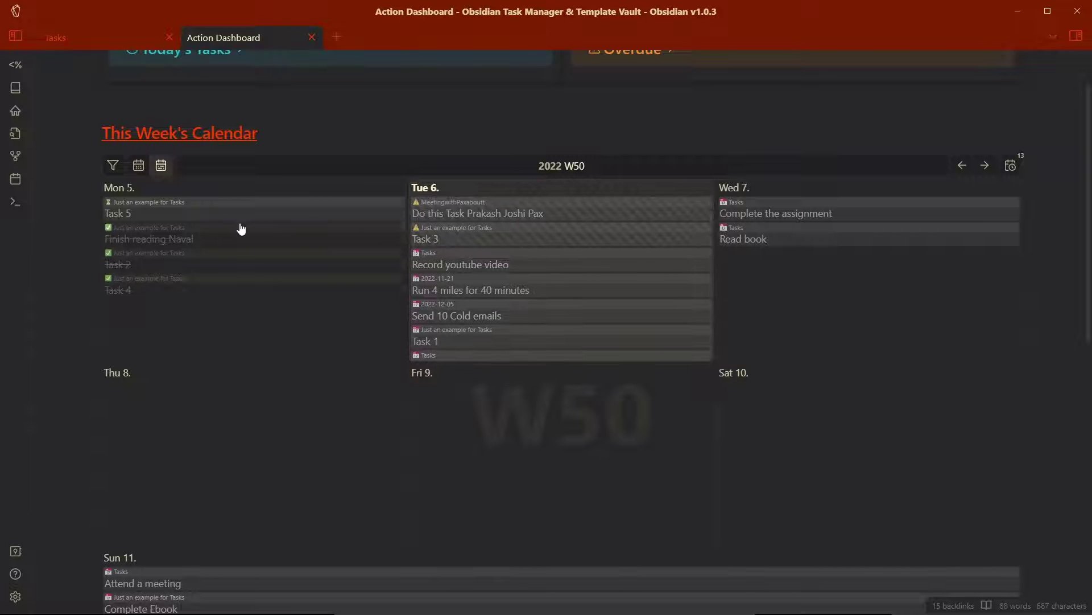
{"action": "scroll", "coordinate": [261, 298], "scroll_direction": "down", "scroll_amount": 8}
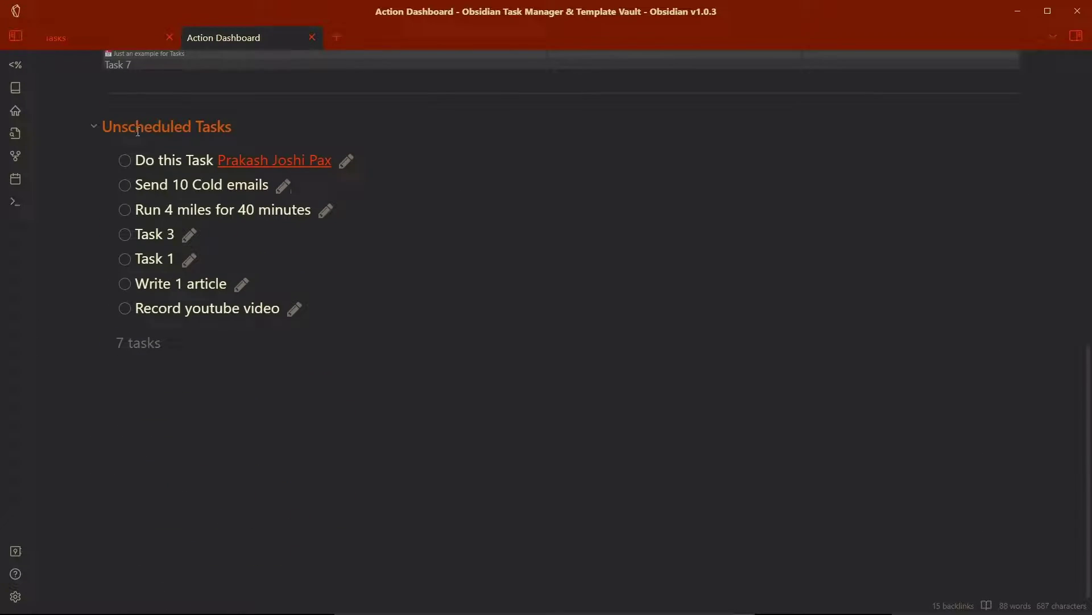
{"action": "scroll", "coordinate": [97, 128], "scroll_direction": "up", "scroll_amount": 10}
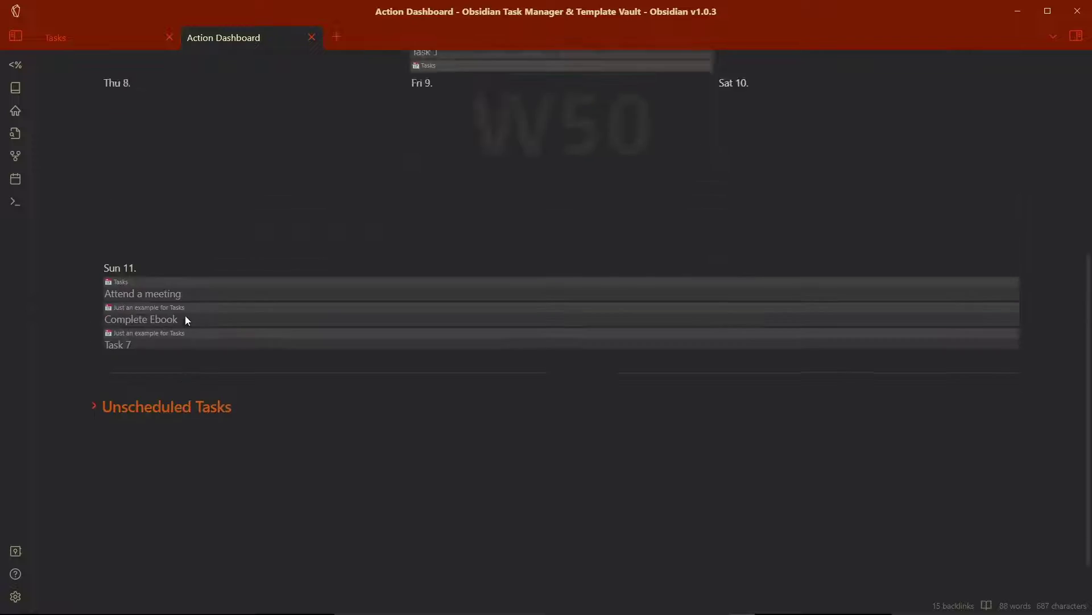
{"action": "left_click", "coordinate": [240, 121]}
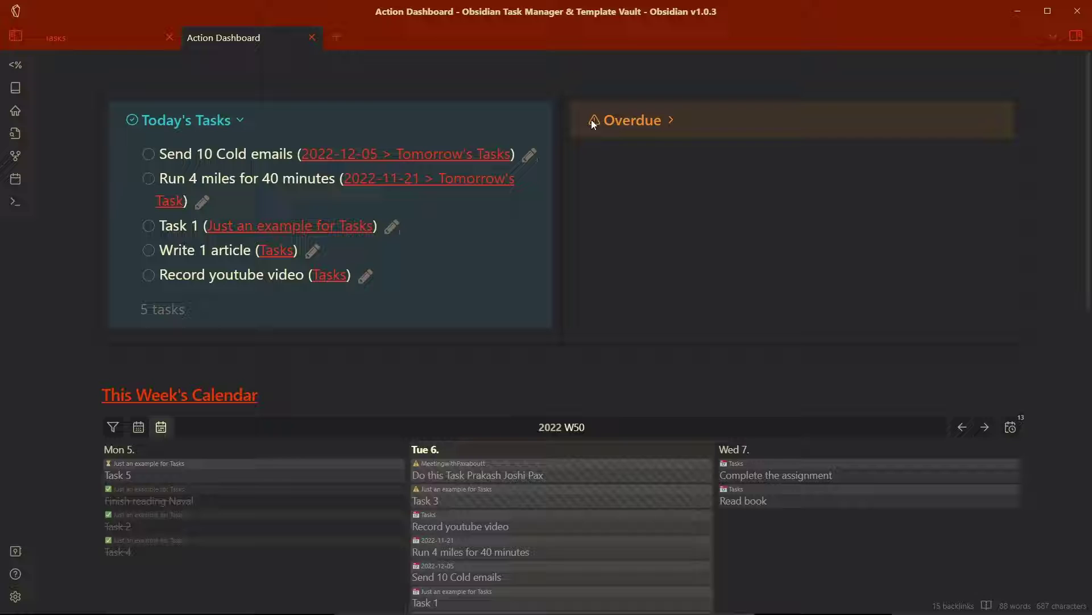
- Expand the Overdue section and reveal the Today's Tasks callout source
{"action": "left_click", "coordinate": [671, 120]}
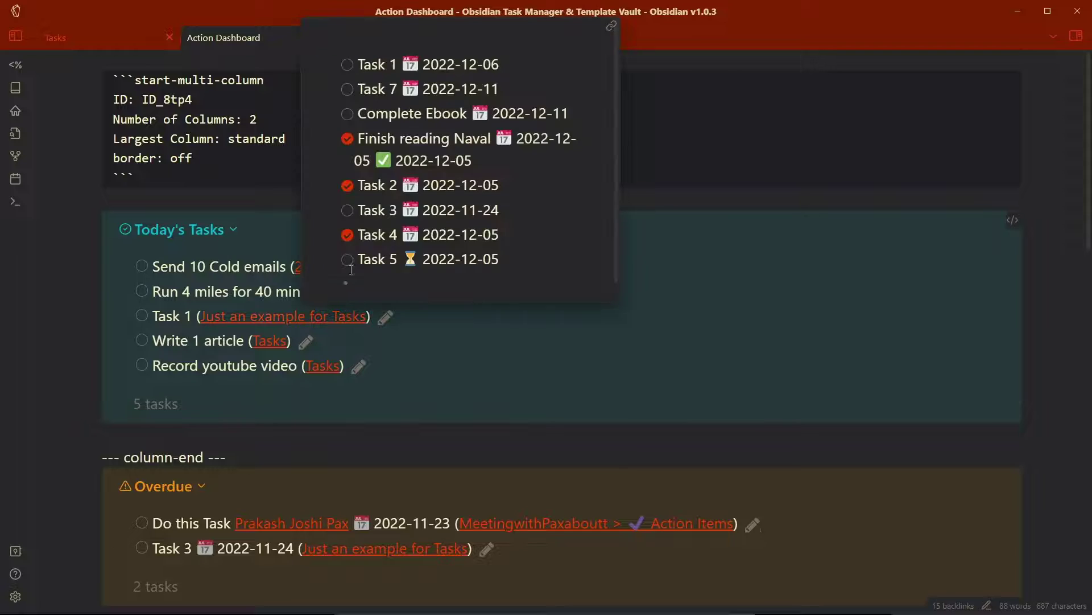
{"action": "left_click", "coordinate": [1020, 221]}
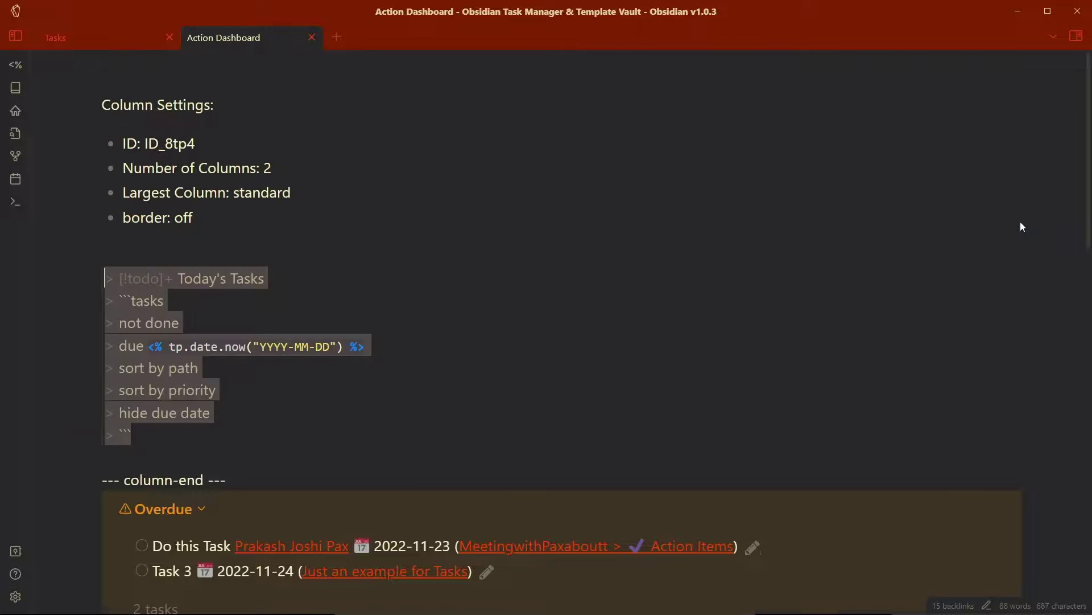
{"action": "left_click", "coordinate": [197, 294]}
- Highlight the Today's Tasks query lines: tp.date.now due date, sort by path, sort by priority, hide due date
{"action": "left_click_drag", "start_coordinate": [150, 346], "coordinate": [344, 348]}
{"action": "left_click", "coordinate": [170, 348]}
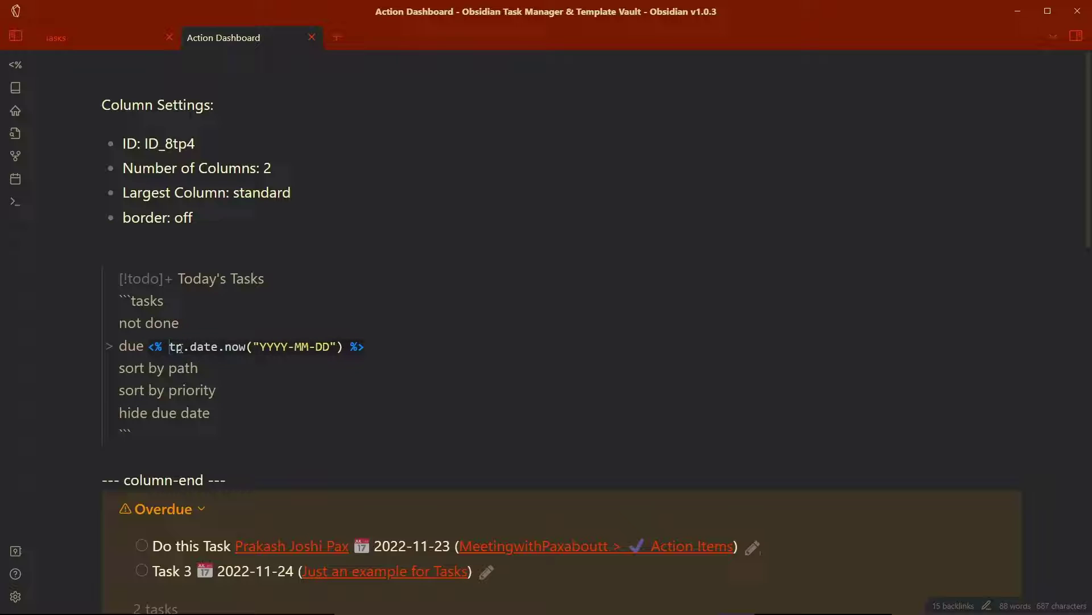
{"action": "left_click_drag", "start_coordinate": [171, 348], "coordinate": [343, 347]}
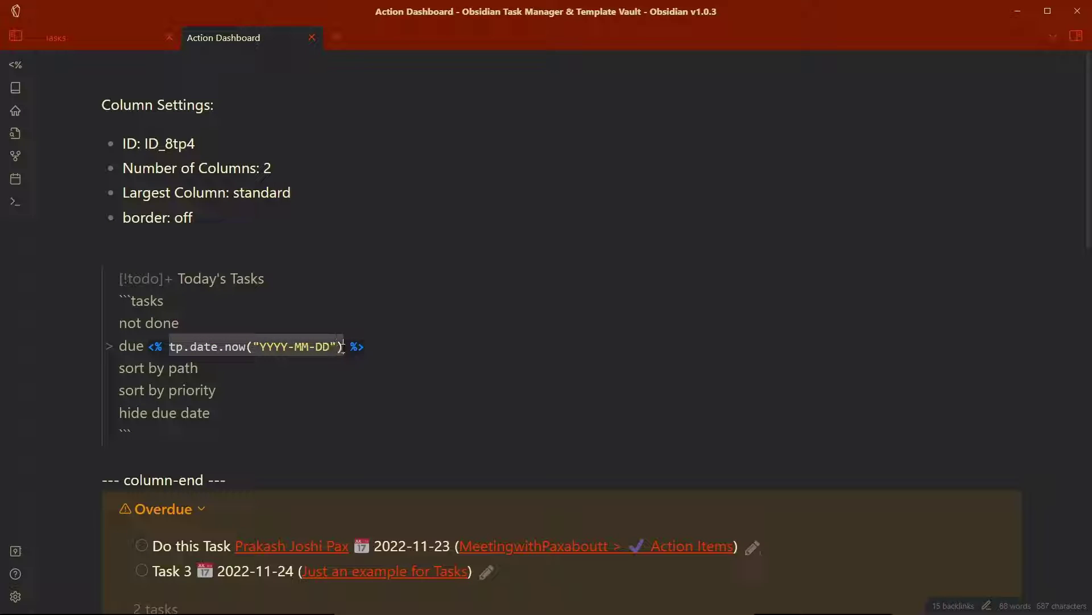
{"action": "left_click_drag", "start_coordinate": [139, 368], "coordinate": [217, 391]}
{"action": "left_click_drag", "start_coordinate": [151, 414], "coordinate": [254, 416]}
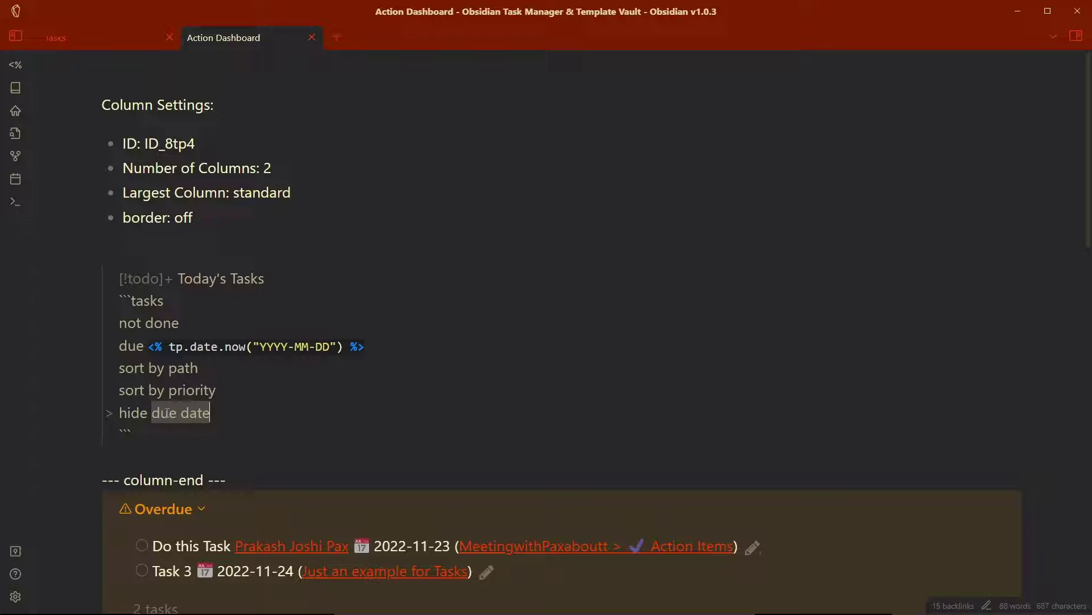
{"action": "left_click_drag", "start_coordinate": [150, 408], "coordinate": [221, 416]}
{"action": "scroll", "coordinate": [908, 242], "scroll_direction": "down", "scroll_amount": 6}
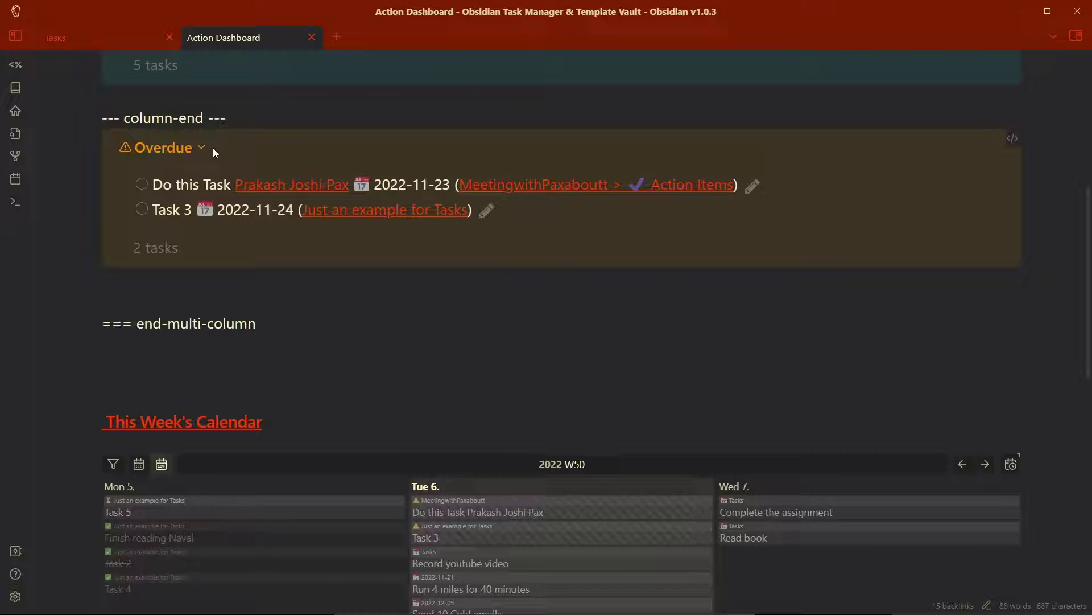
- Reveal the Overdue callout's query source and highlight 'priority' in its sort rule
{"action": "left_click", "coordinate": [1019, 140]}
{"action": "left_click", "coordinate": [366, 301]}
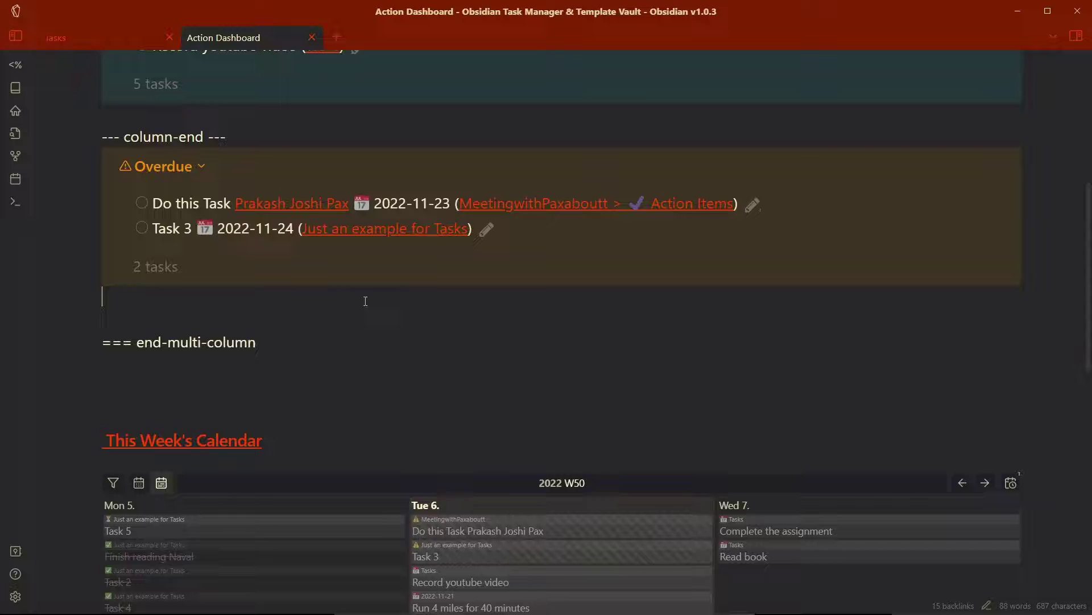
{"action": "left_click", "coordinate": [144, 196]}
{"action": "double_click", "coordinate": [191, 241]}
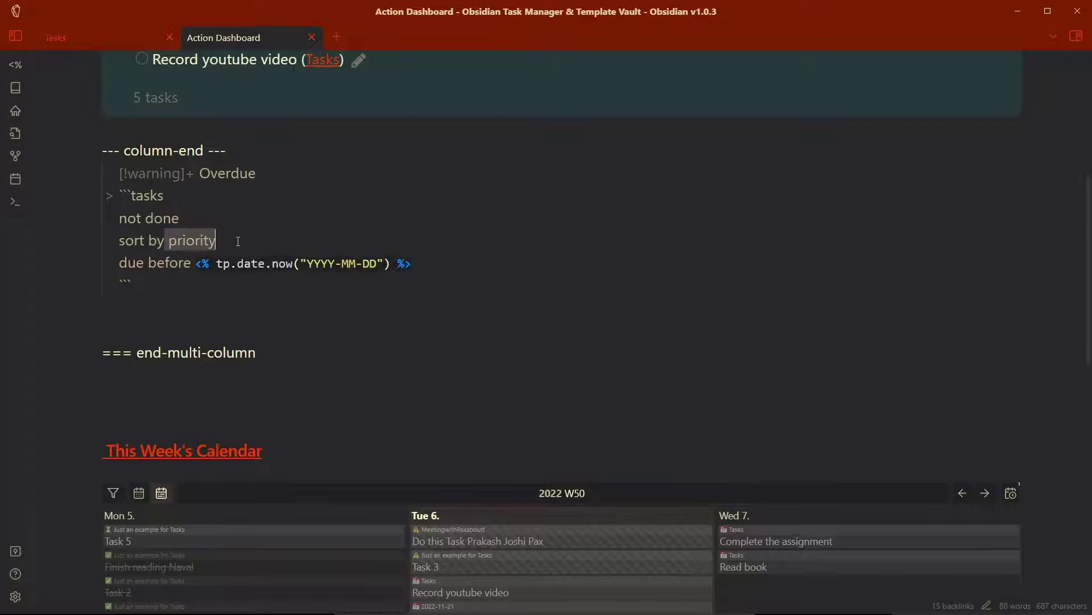
{"action": "scroll", "coordinate": [196, 253], "scroll_direction": "down", "scroll_amount": 2}
{"action": "scroll", "coordinate": [256, 330], "scroll_direction": "up", "scroll_amount": 4}
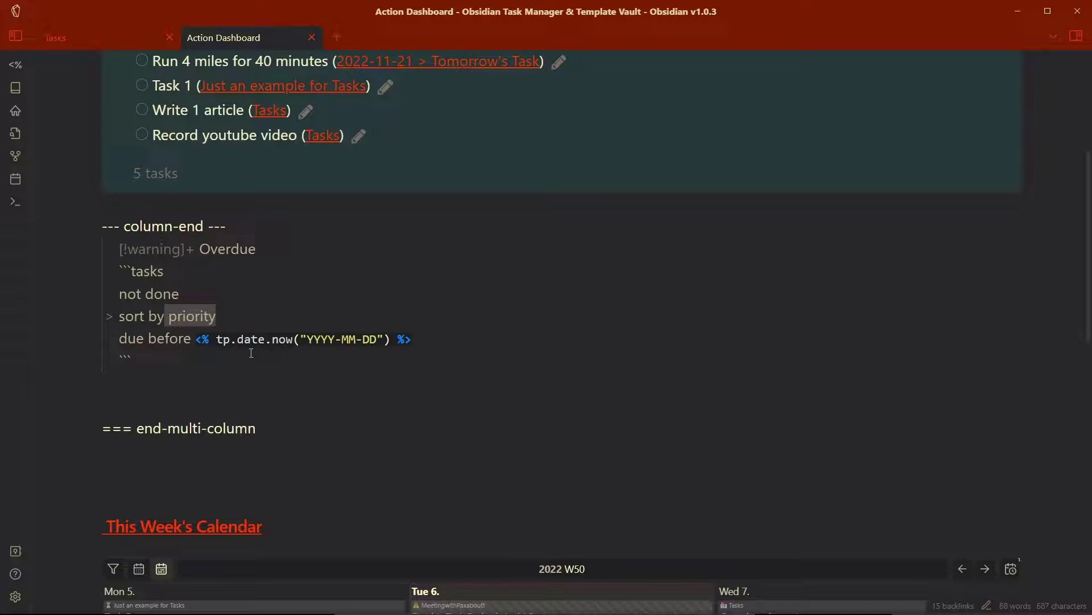
- Place the caret in the Overdue query's tp.date expression, then scroll down to the 2022 W50 calendar
{"action": "left_click", "coordinate": [254, 341]}
{"action": "scroll", "coordinate": [274, 340], "scroll_direction": "down", "scroll_amount": 2}
{"action": "scroll", "coordinate": [289, 339], "scroll_direction": "up", "scroll_amount": 5}
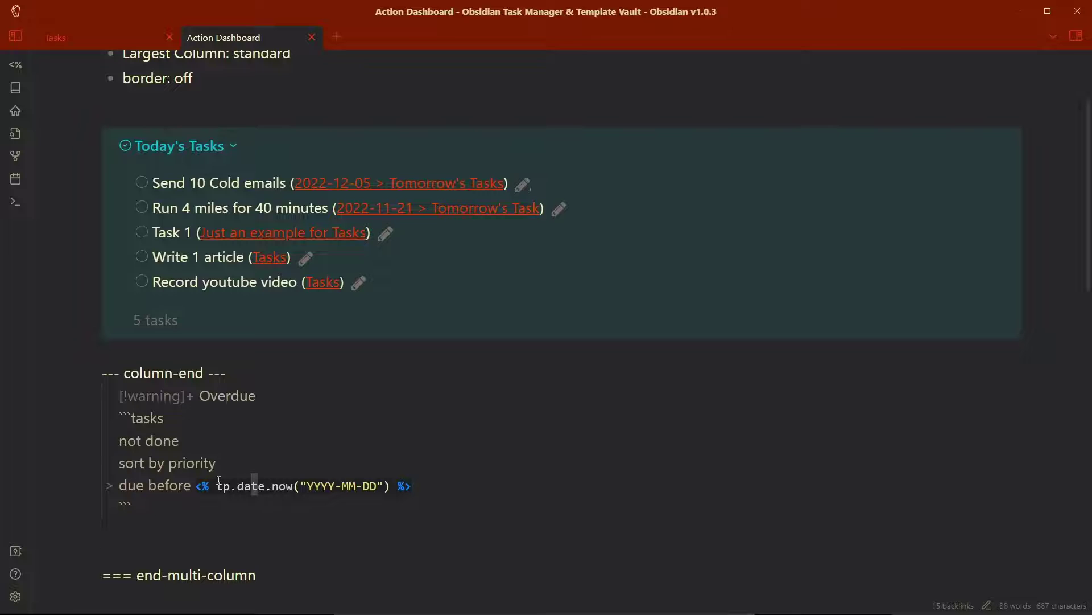
{"action": "scroll", "coordinate": [274, 477], "scroll_direction": "down", "scroll_amount": 5}
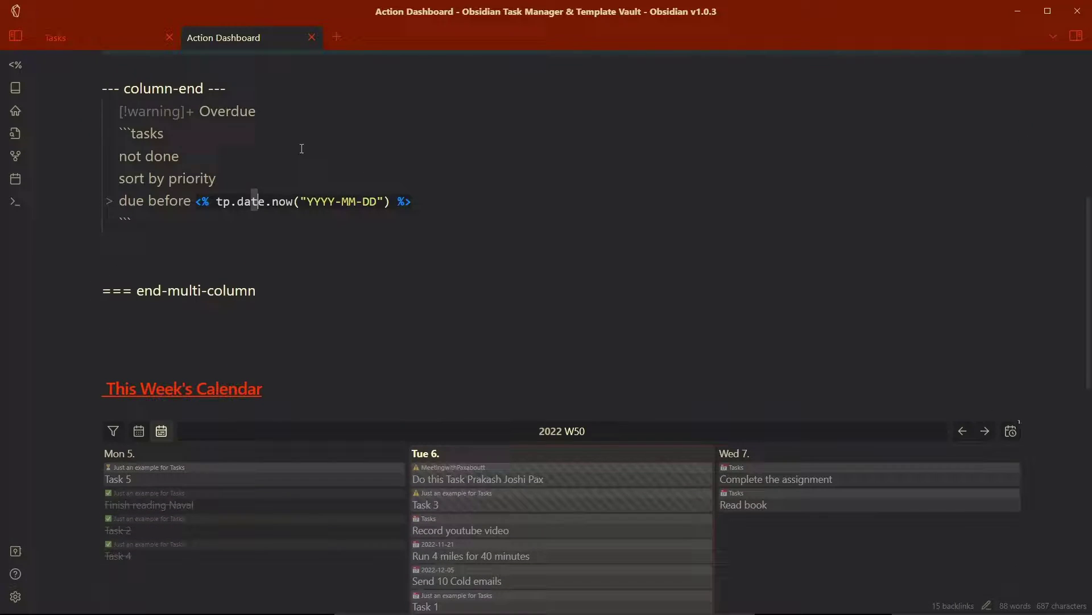
{"action": "scroll", "coordinate": [171, 148], "scroll_direction": "up", "scroll_amount": 5}
{"action": "scroll", "coordinate": [256, 319], "scroll_direction": "down", "scroll_amount": 1}
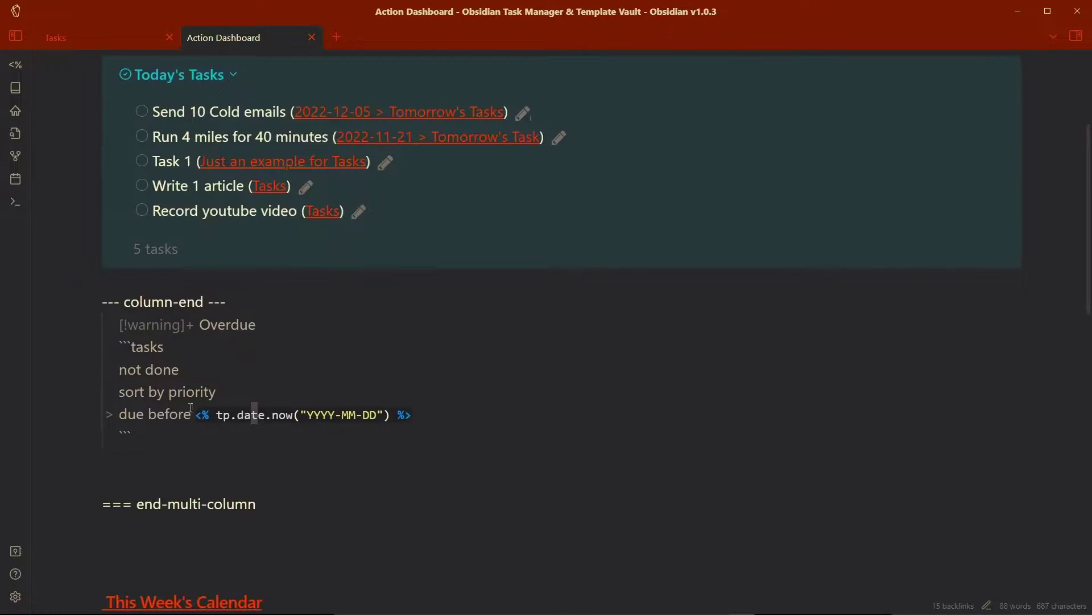
{"action": "scroll", "coordinate": [255, 410], "scroll_direction": "down", "scroll_amount": 2}
{"action": "scroll", "coordinate": [255, 410], "scroll_direction": "down", "scroll_amount": 6}
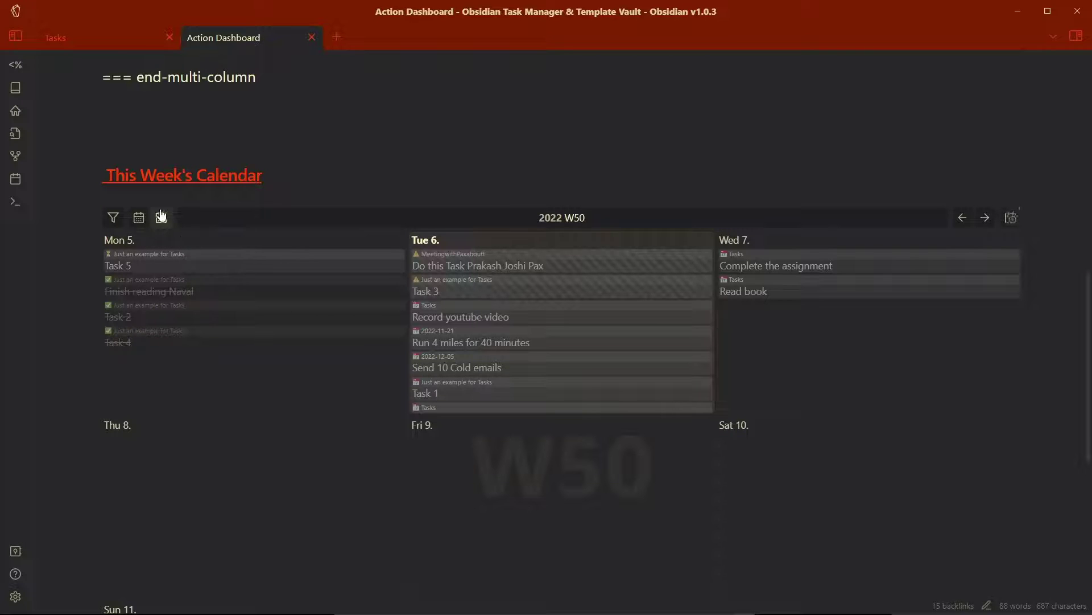
{"action": "scroll", "coordinate": [141, 220], "scroll_direction": "down", "scroll_amount": 7}
{"action": "scroll", "coordinate": [178, 266], "scroll_direction": "up", "scroll_amount": 5}
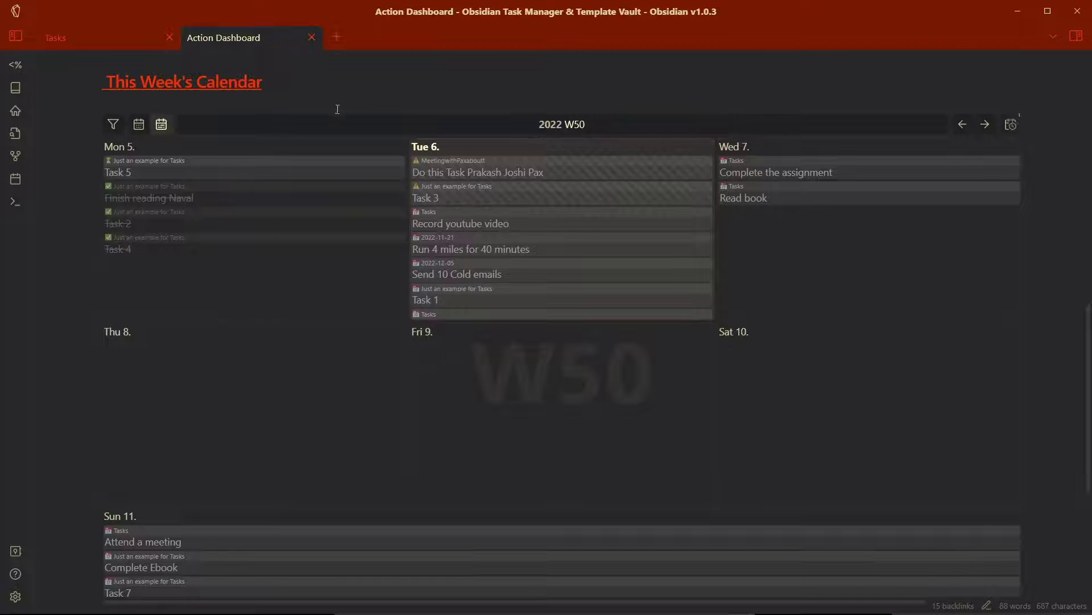
{"action": "scroll", "coordinate": [325, 313], "scroll_direction": "down", "scroll_amount": 6}
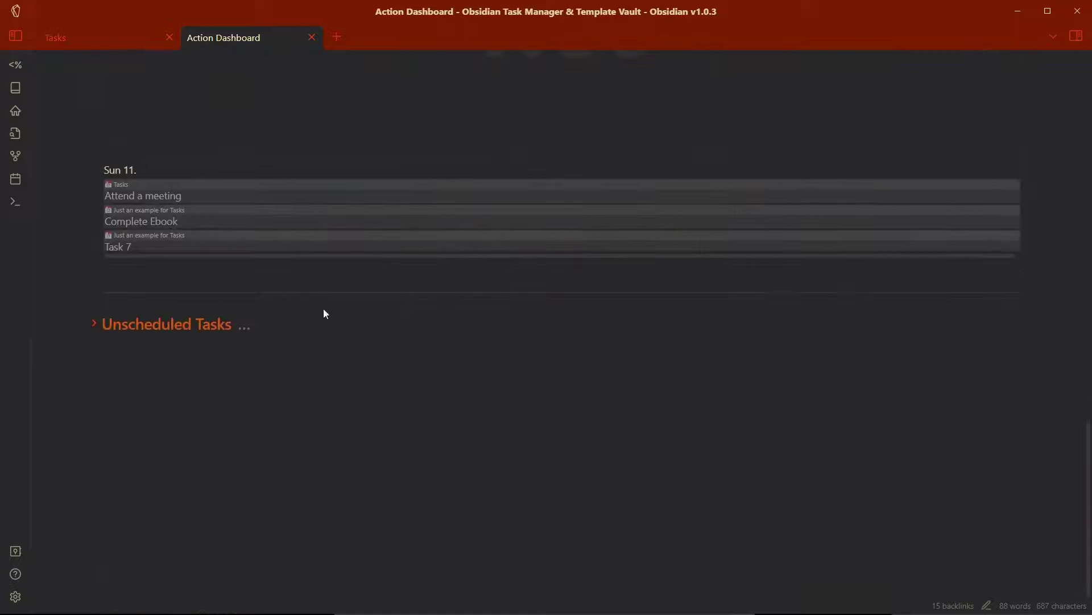
- Delete the 'sort by path' line from the Unscheduled Tasks query, leaving sort by priority
{"action": "left_click", "coordinate": [91, 324]}
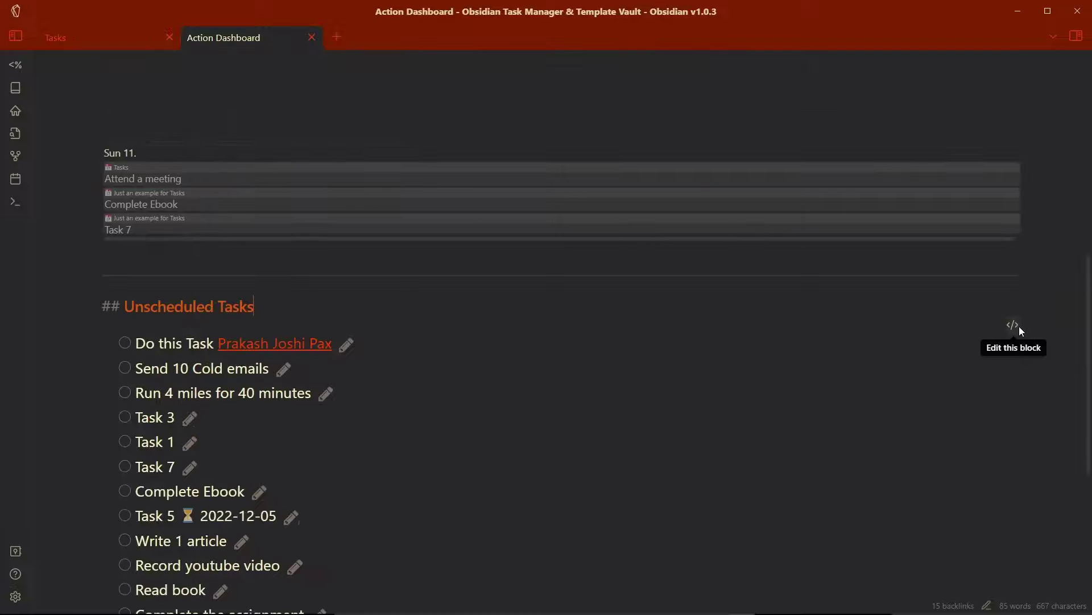
{"action": "left_click", "coordinate": [1015, 326]}
{"action": "left_click", "coordinate": [170, 343]}
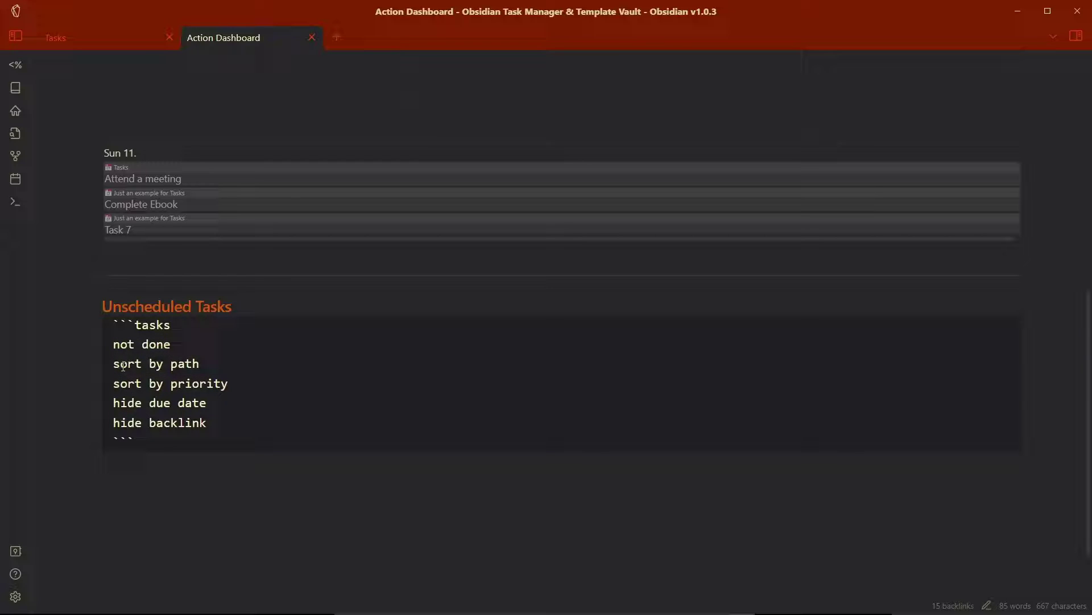
{"action": "mouse_move", "coordinate": [120, 363]}
{"action": "left_mouse_down"}
{"action": "mouse_move", "coordinate": [212, 365]}
{"action": "mouse_move", "coordinate": [116, 368]}
{"action": "left_mouse_up"}
{"action": "key", "text": "BackSpace"}
{"action": "key", "text": "BackSpace"}
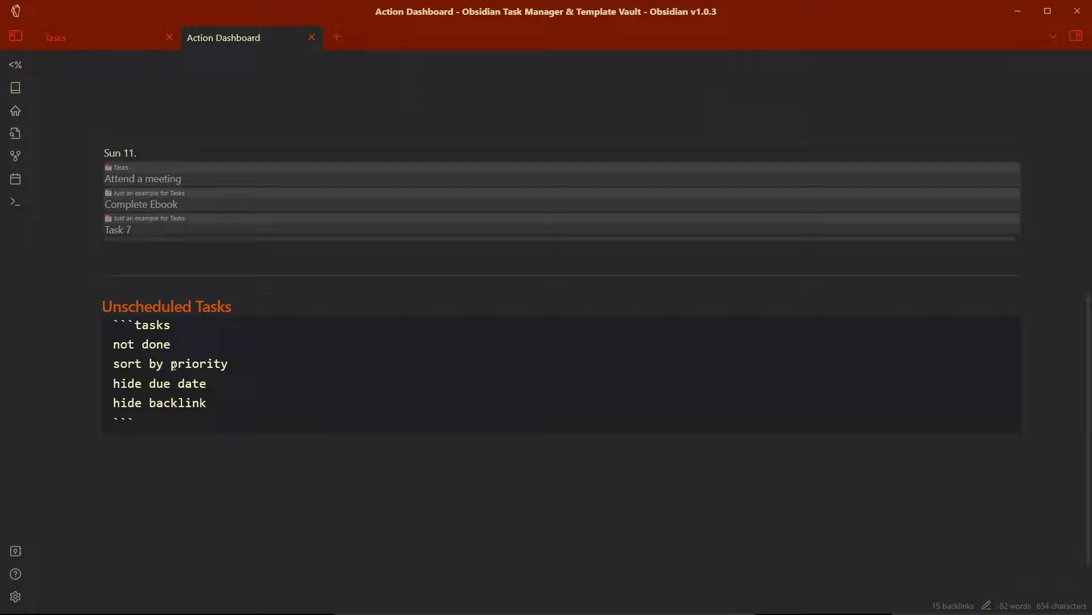
{"action": "left_click_drag", "start_coordinate": [127, 413], "coordinate": [184, 402]}
{"action": "left_click", "coordinate": [165, 402]}
- Show the right Today's Tasks sidebar and open the Monthly Calendar note from its link
{"action": "scroll", "coordinate": [229, 350], "scroll_direction": "up", "scroll_amount": 10}
{"action": "left_click", "coordinate": [375, 178]}
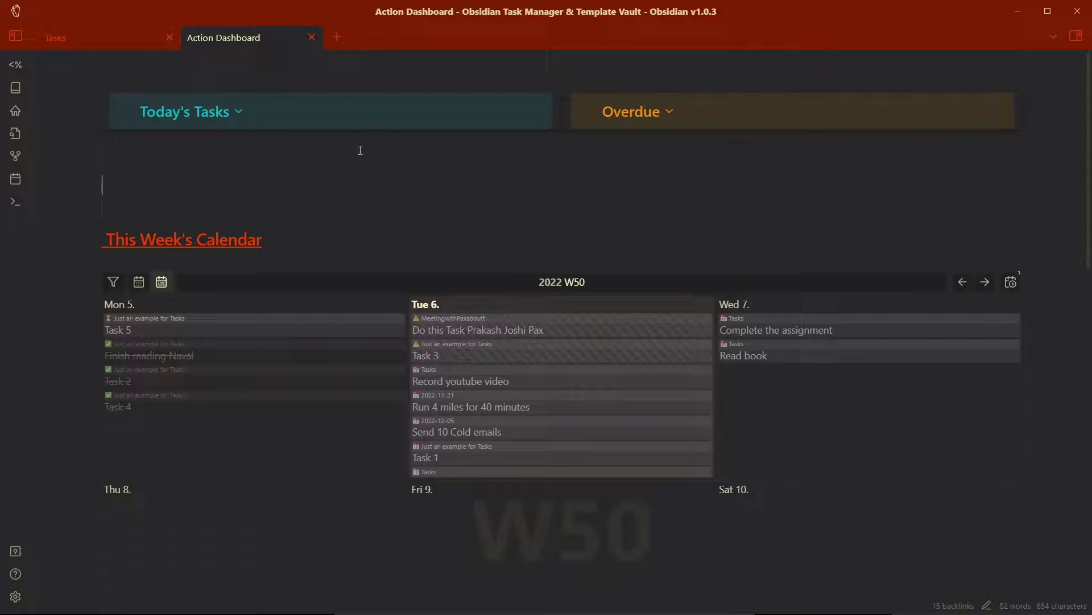
{"action": "left_click", "coordinate": [1073, 43]}
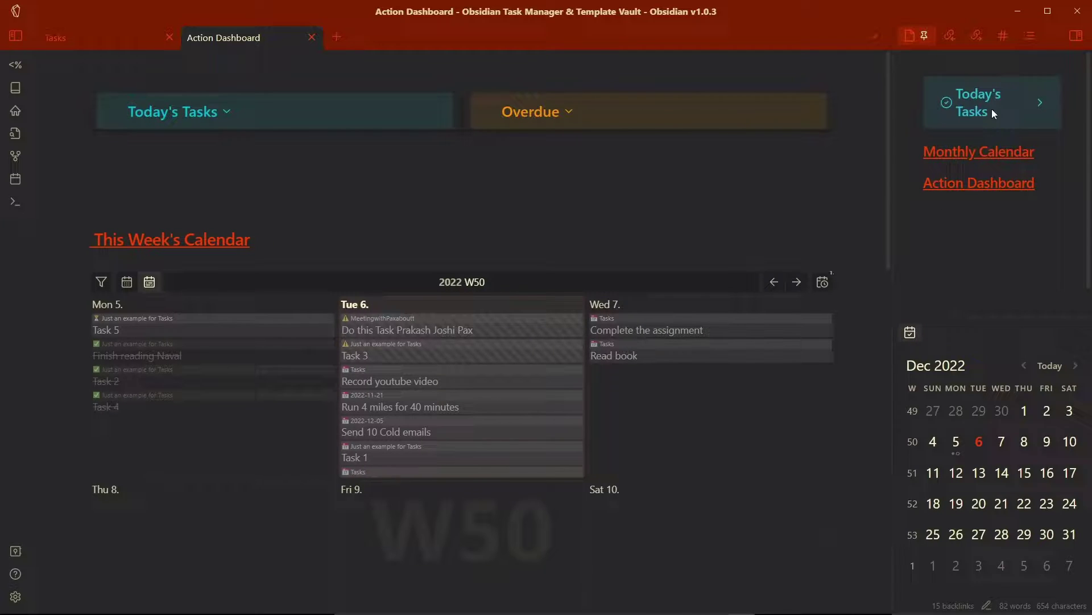
{"action": "left_click", "coordinate": [1040, 104]}
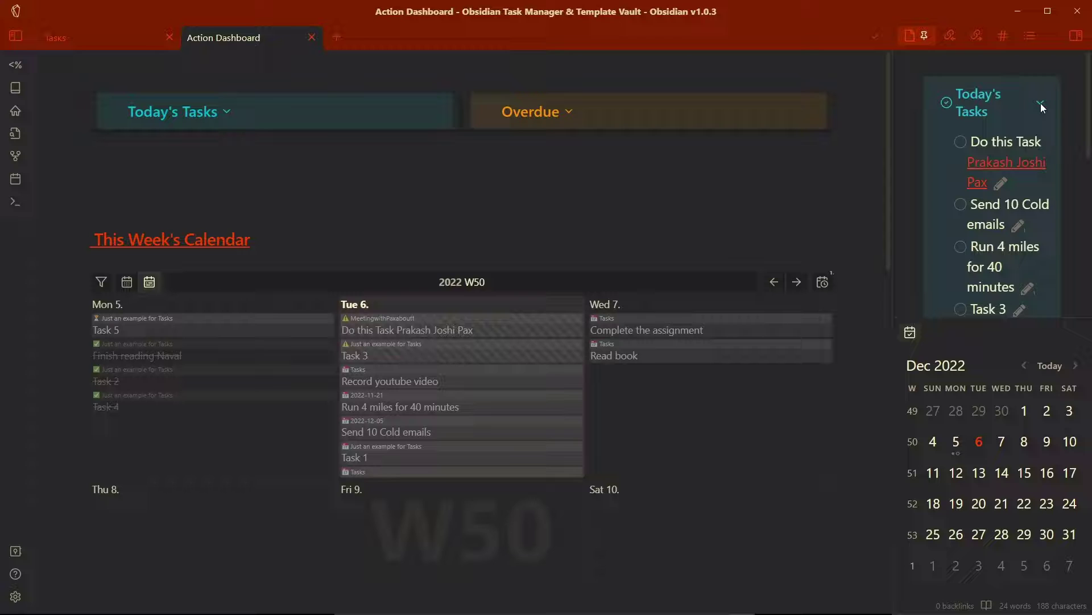
{"action": "left_click", "coordinate": [1041, 105]}
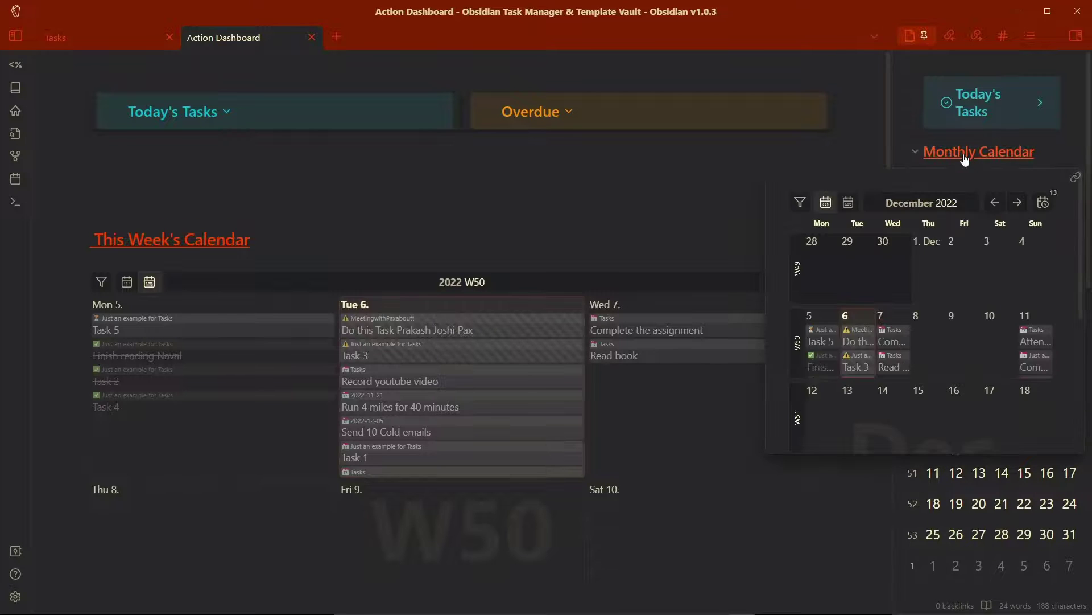
{"action": "left_click", "coordinate": [988, 156]}
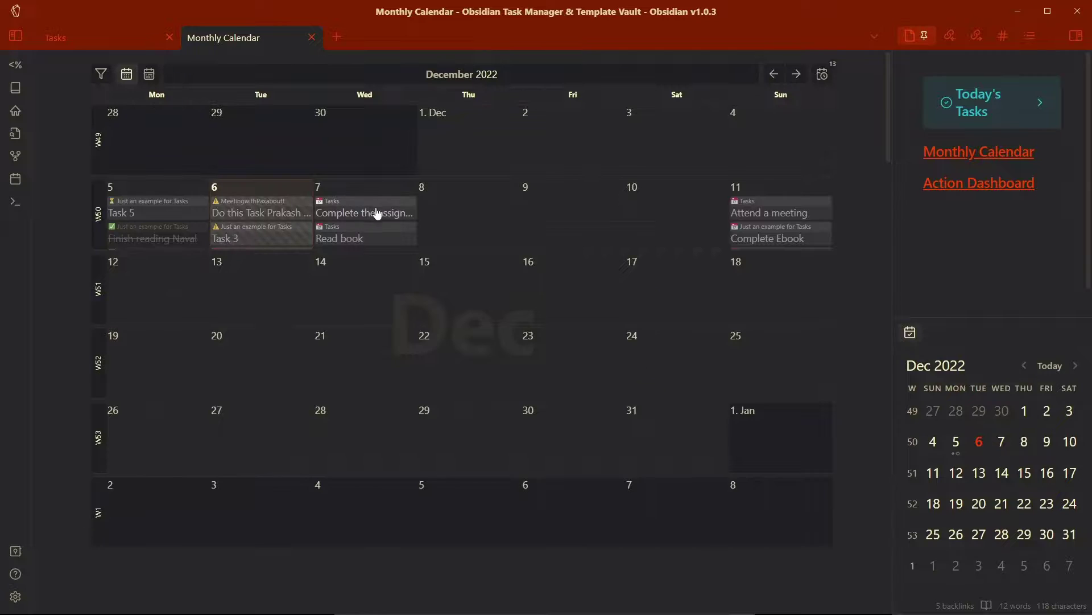
- Expand the sidebar's Today's Tasks list and widen the right sidebar
{"action": "mouse_move", "coordinate": [370, 213]}
{"action": "mouse_move", "coordinate": [970, 191]}
{"action": "left_click", "coordinate": [1040, 102]}
{"action": "left_click", "coordinate": [1039, 103]}
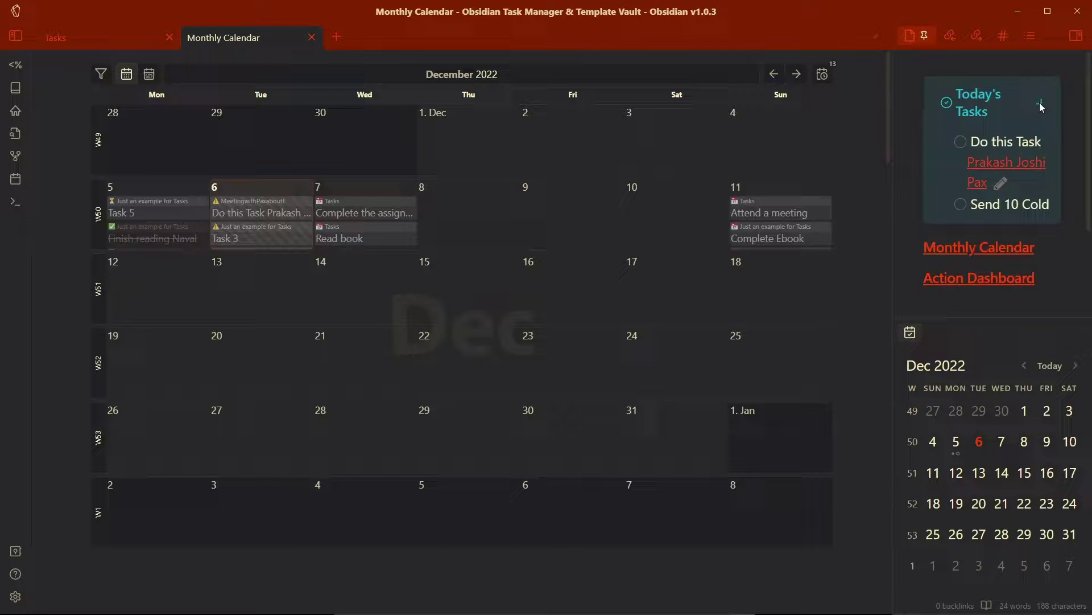
{"action": "left_click", "coordinate": [1040, 103]}
{"action": "scroll", "coordinate": [968, 171], "scroll_direction": "down", "scroll_amount": 3}
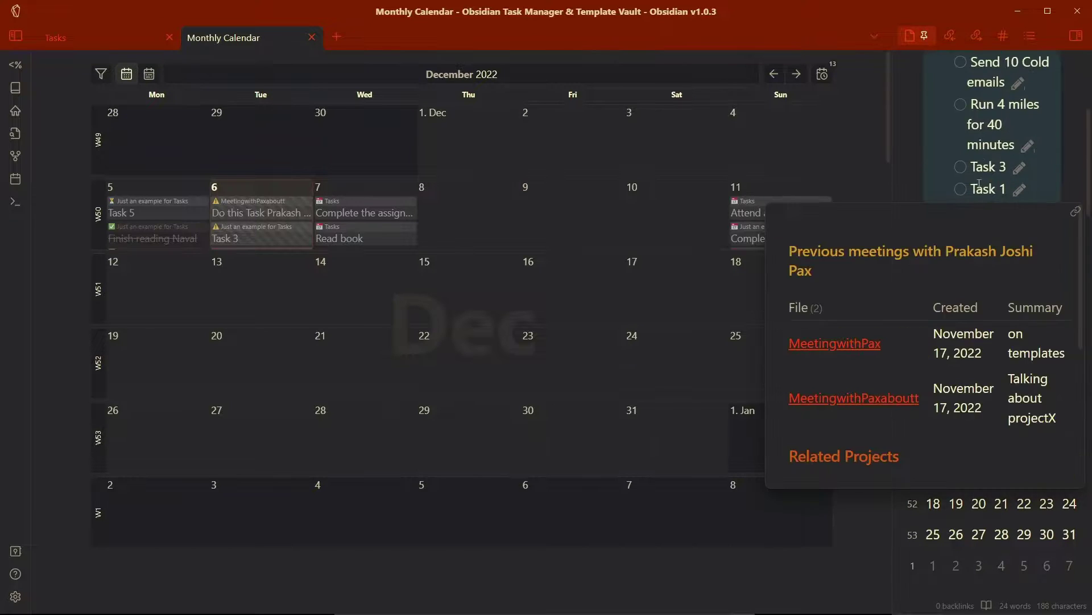
{"action": "scroll", "coordinate": [954, 123], "scroll_direction": "up", "scroll_amount": 3}
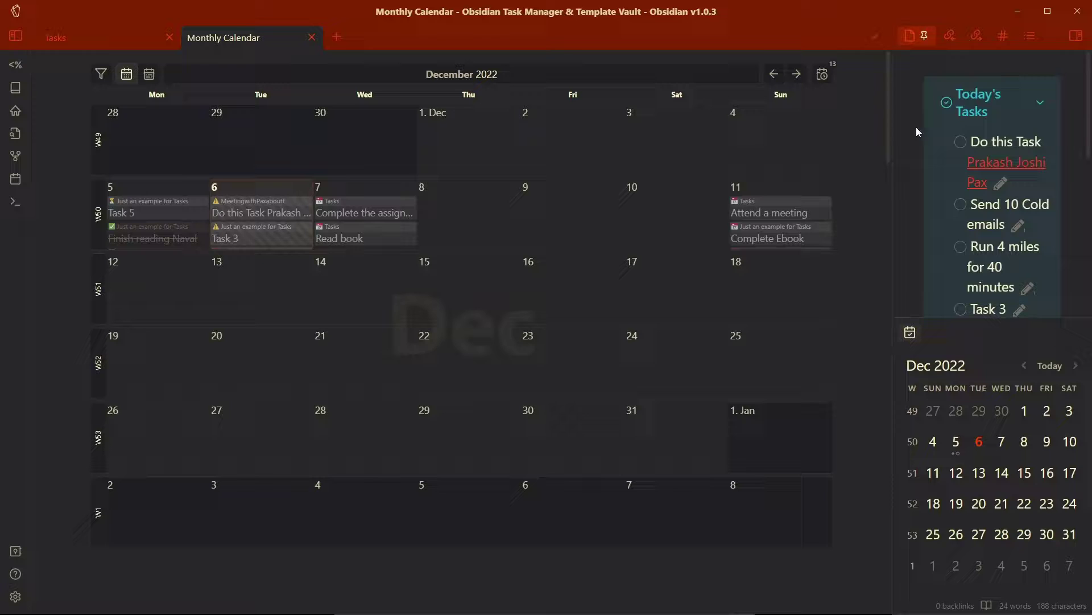
{"action": "left_click_drag", "start_coordinate": [893, 141], "coordinate": [823, 142]}
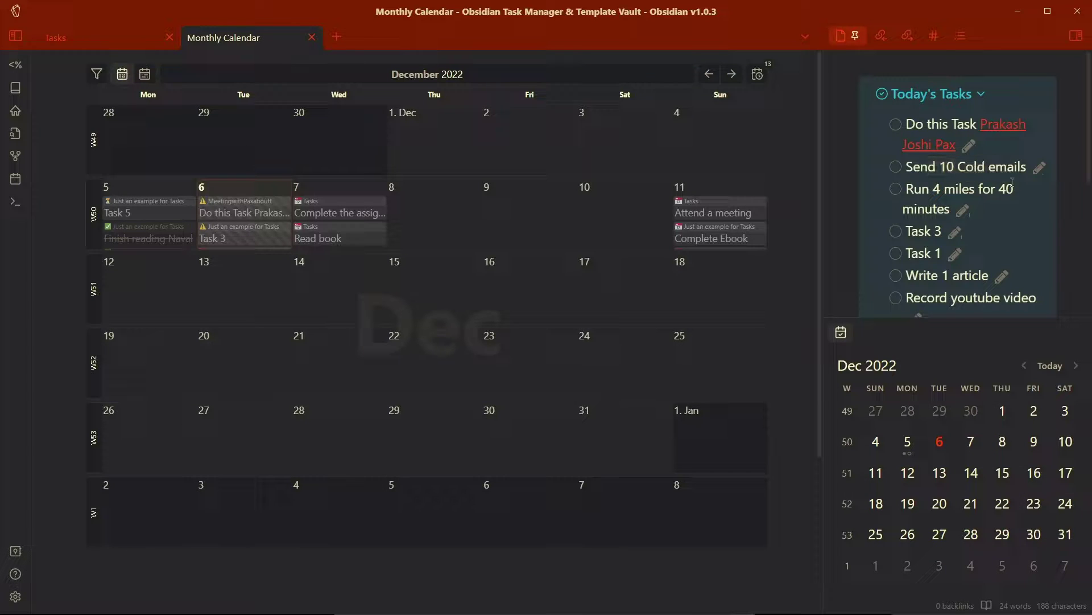
- Reveal the sidebar Today's Tasks query and highlight its not done, due before tomorrow lines
{"action": "scroll", "coordinate": [1044, 135], "scroll_direction": "down", "scroll_amount": 3}
{"action": "left_click", "coordinate": [967, 91]}
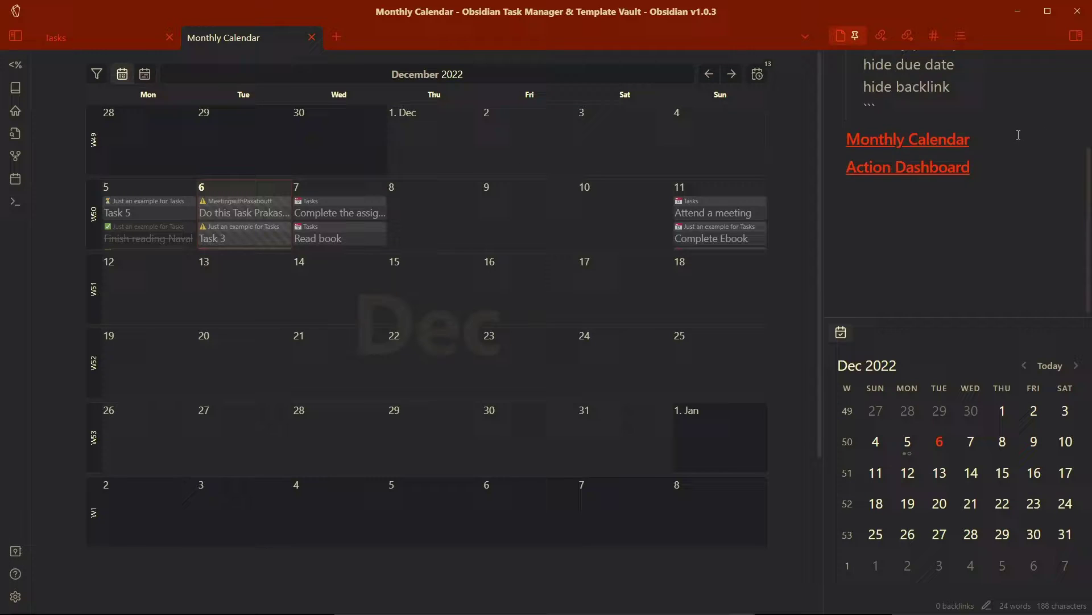
{"action": "scroll", "coordinate": [940, 171], "scroll_direction": "up", "scroll_amount": 3}
{"action": "left_click_drag", "start_coordinate": [879, 107], "coordinate": [985, 151]}
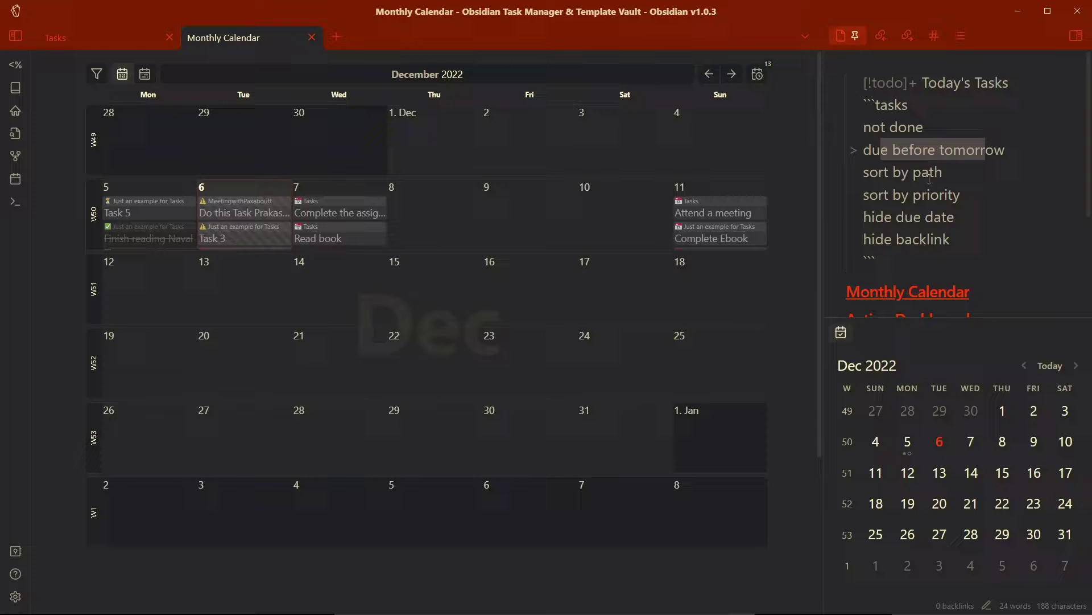
{"action": "left_click", "coordinate": [878, 154]}
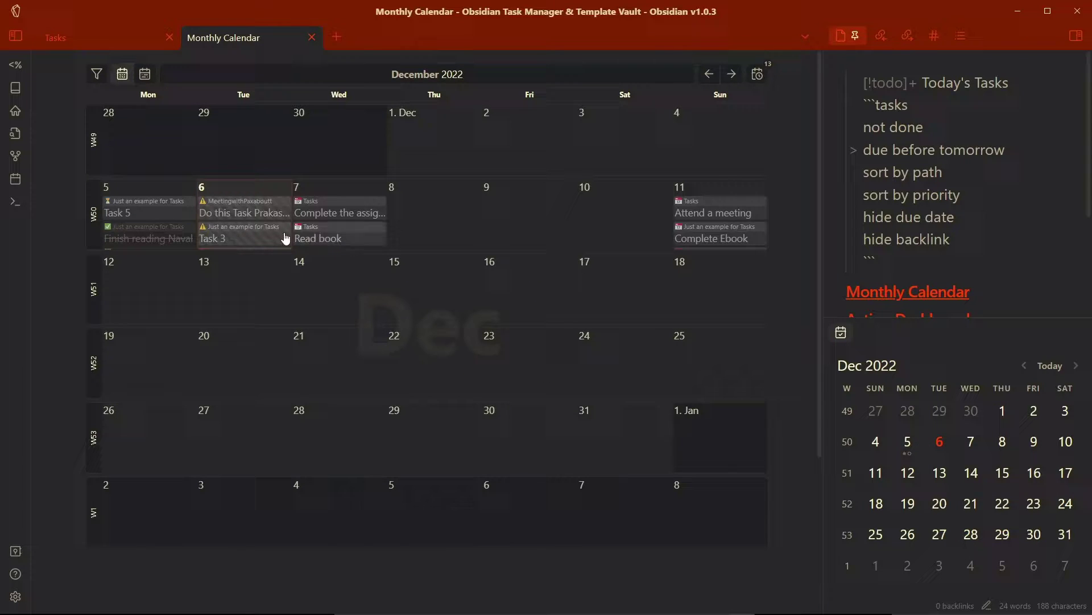
- Open the Action Dashboard note through the note switcher with 'ac'
{"action": "key", "text": "ctrl+o"}
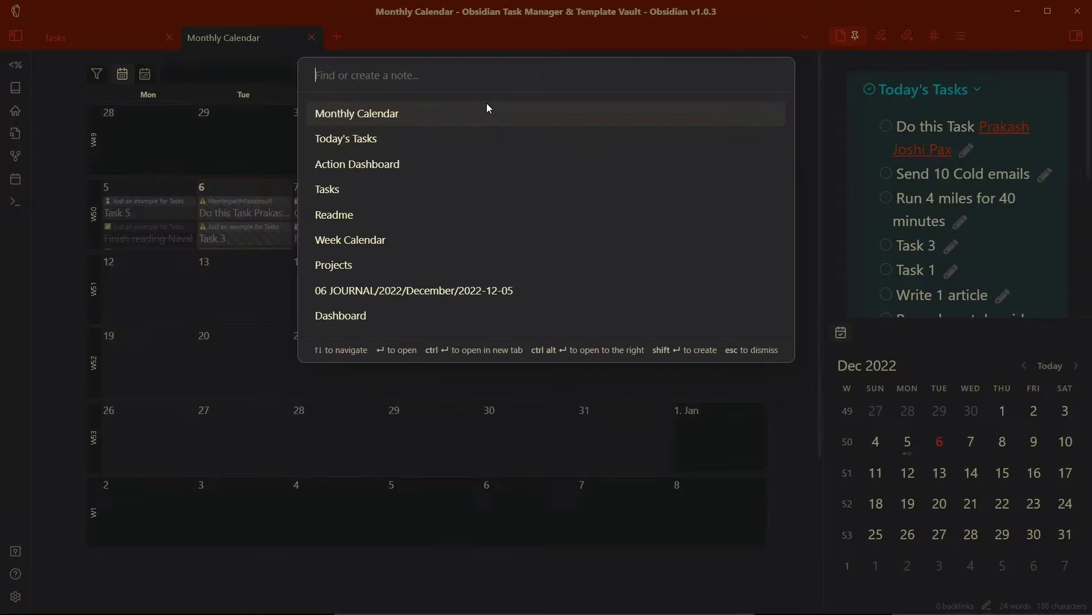
{"action": "type", "text": "ac"}
{"action": "key", "text": "Escape"}
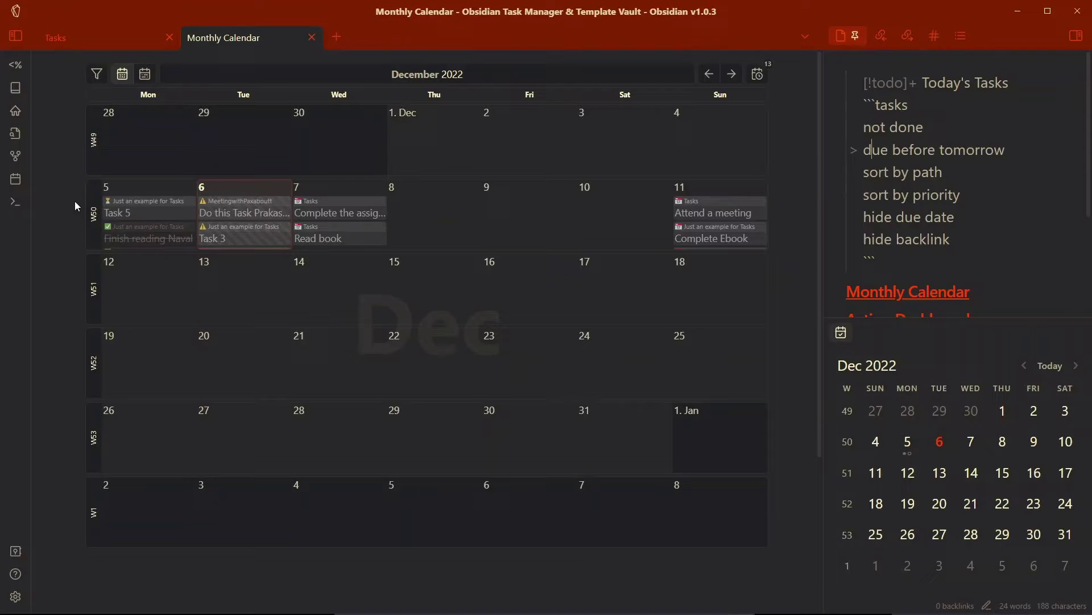
{"action": "key", "text": "ctrl+o"}
{"action": "type", "text": "ac"}
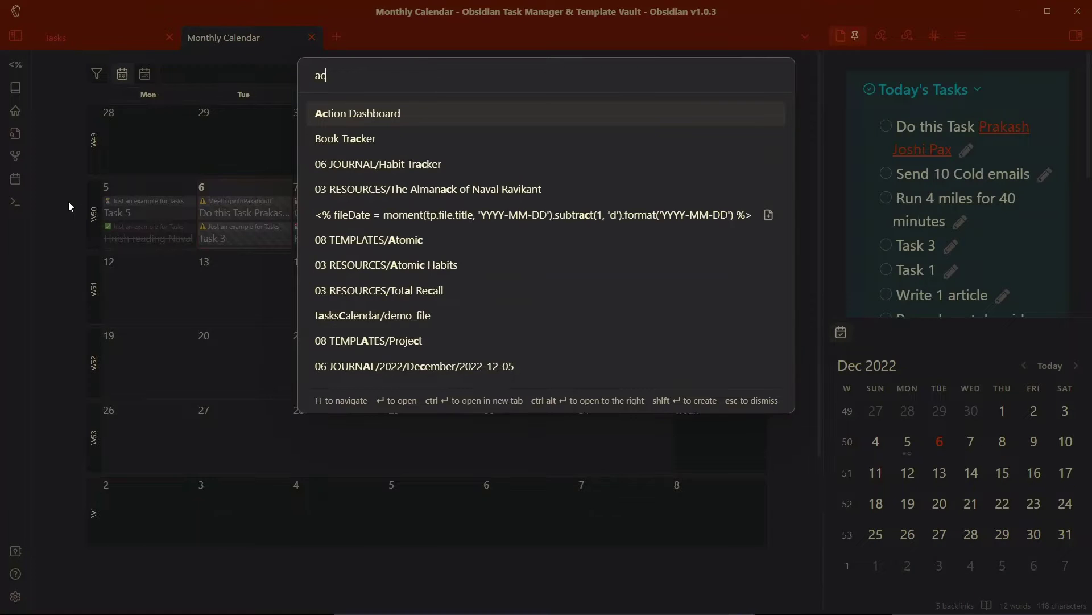
{"action": "key", "text": "Return"}
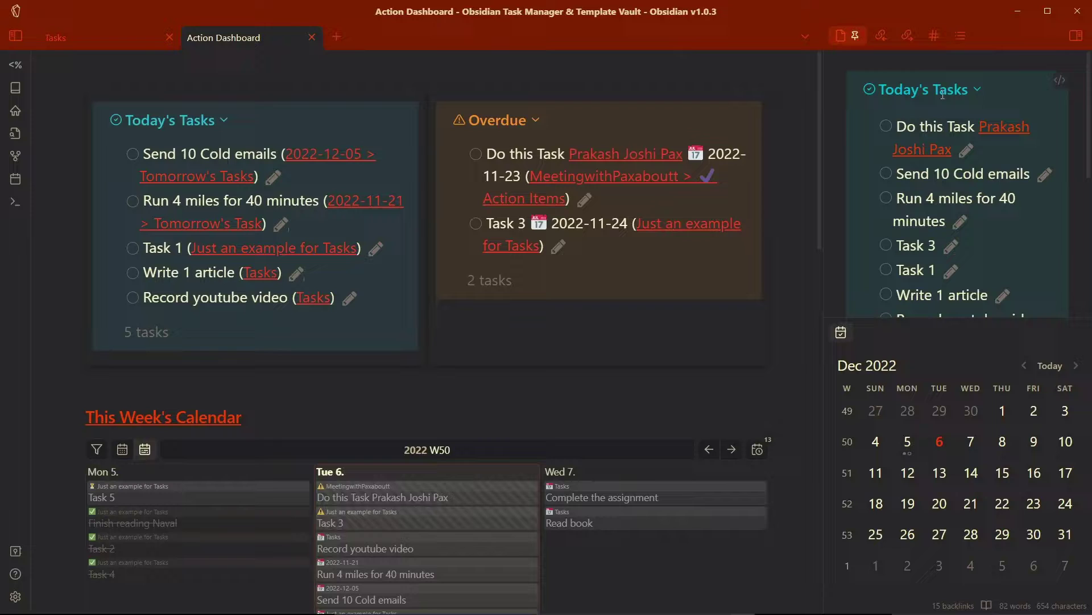
{"action": "scroll", "coordinate": [977, 83], "scroll_direction": "down", "scroll_amount": 3}
{"action": "scroll", "coordinate": [978, 83], "scroll_direction": "up", "scroll_amount": 3}
- Select the Today's Tasks heading, clear the selection, and hide the right sidebar
{"action": "left_click_drag", "start_coordinate": [179, 149], "coordinate": [224, 149]}
{"action": "left_click", "coordinate": [463, 166]}
{"action": "left_click", "coordinate": [1080, 46]}
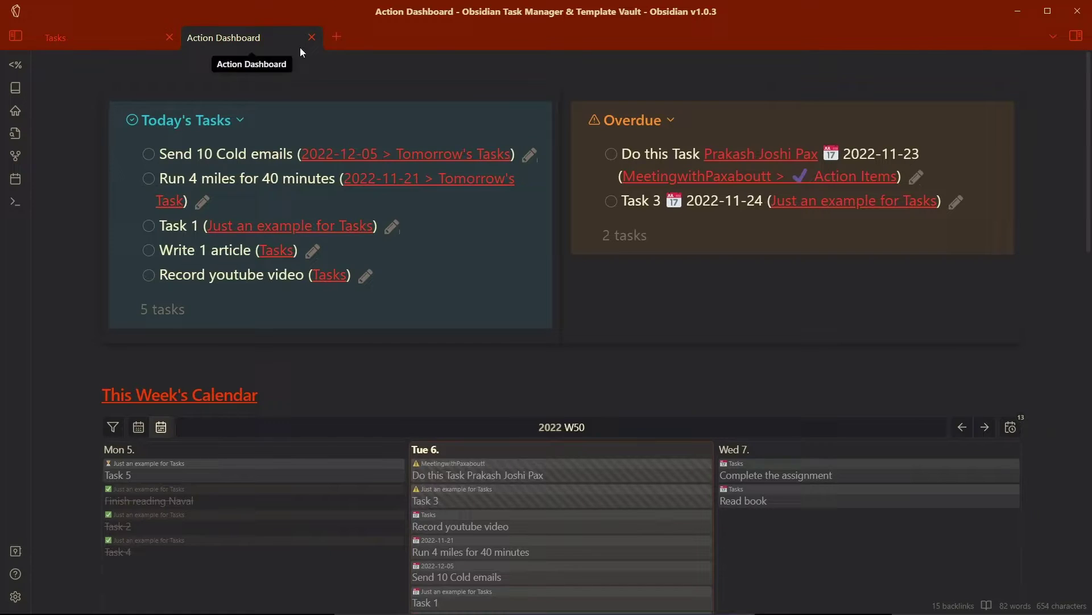
- Close the Action Dashboard and Tasks tabs, then show the Today's Tasks sidebar and file explorer
{"action": "left_click", "coordinate": [311, 37]}
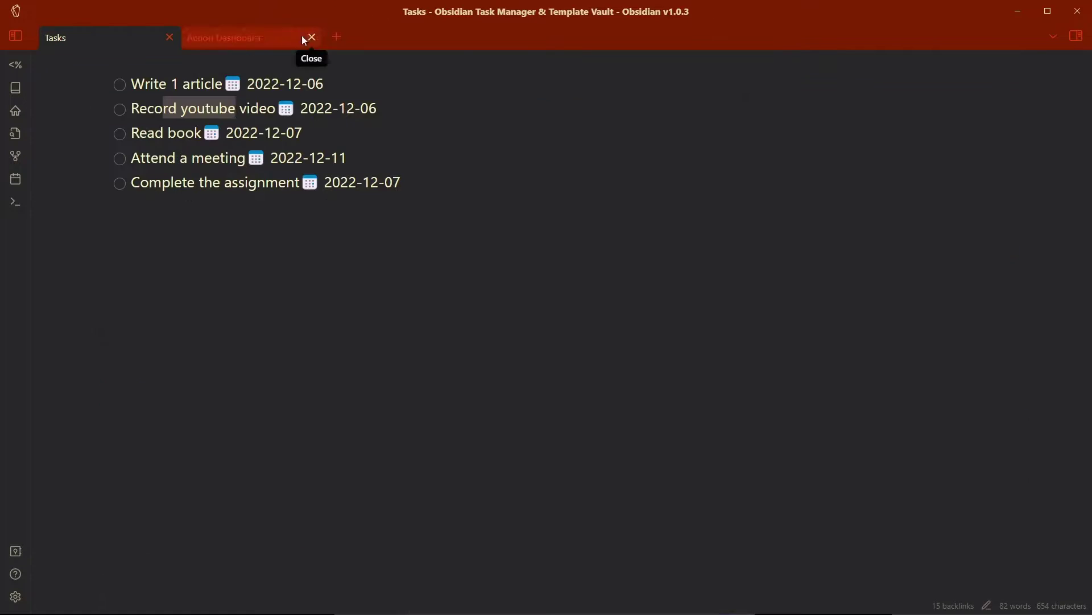
{"action": "left_click", "coordinate": [170, 39]}
{"action": "left_click", "coordinate": [1077, 40]}
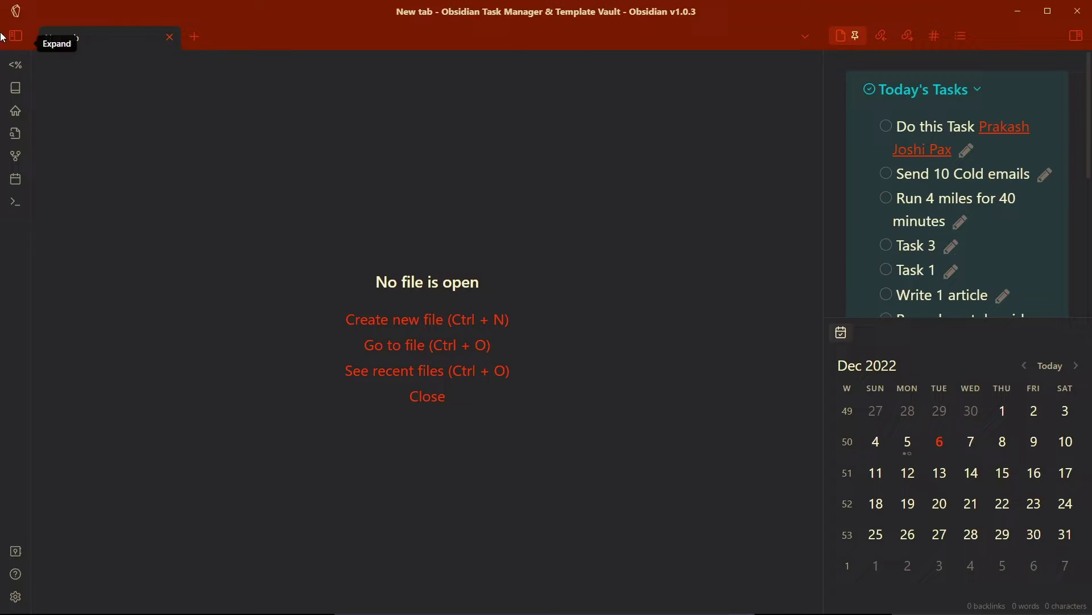
{"action": "left_click", "coordinate": [20, 39]}
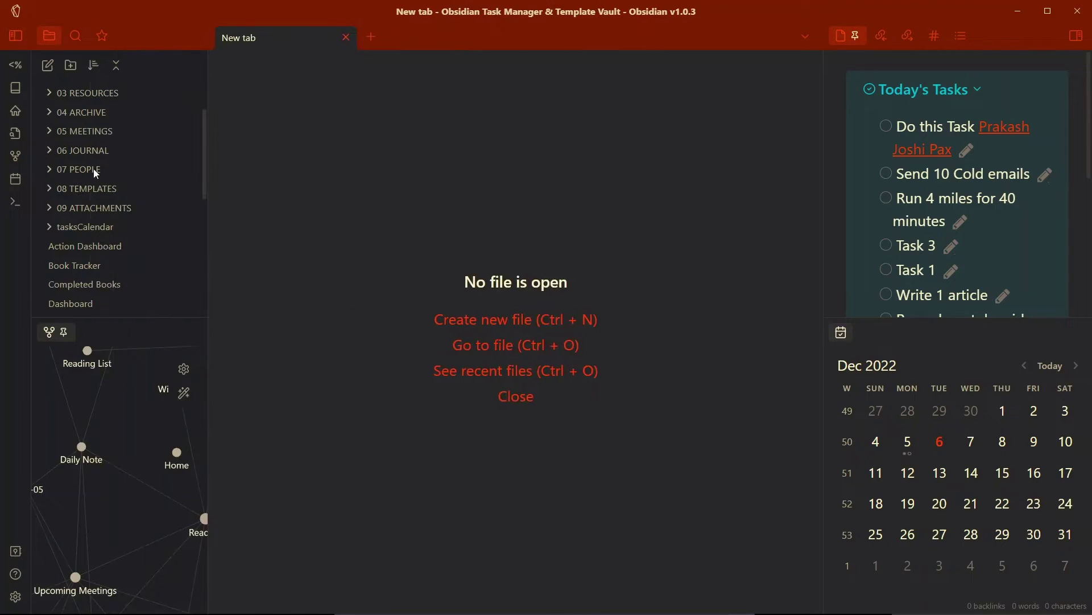
{"action": "scroll", "coordinate": [85, 237], "scroll_direction": "down", "scroll_amount": 4}
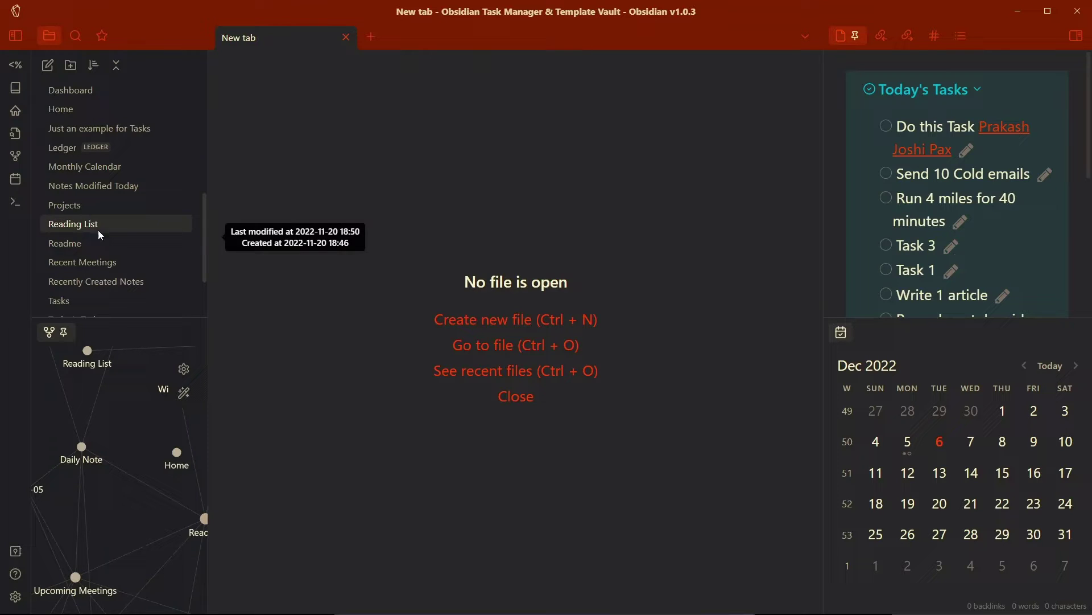